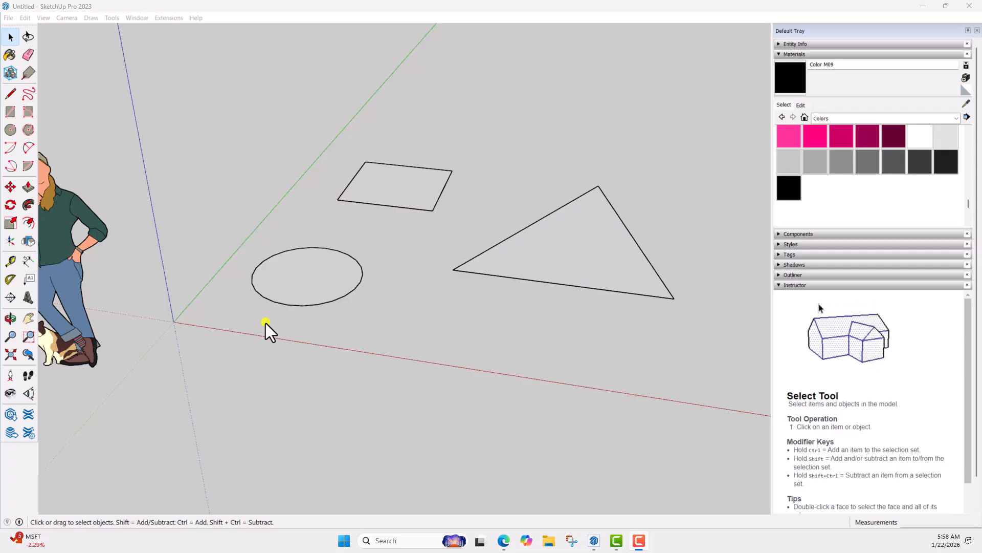
{"action": "scroll", "coordinate": [399, 220], "scroll_direction": "down", "scroll_amount": 2}
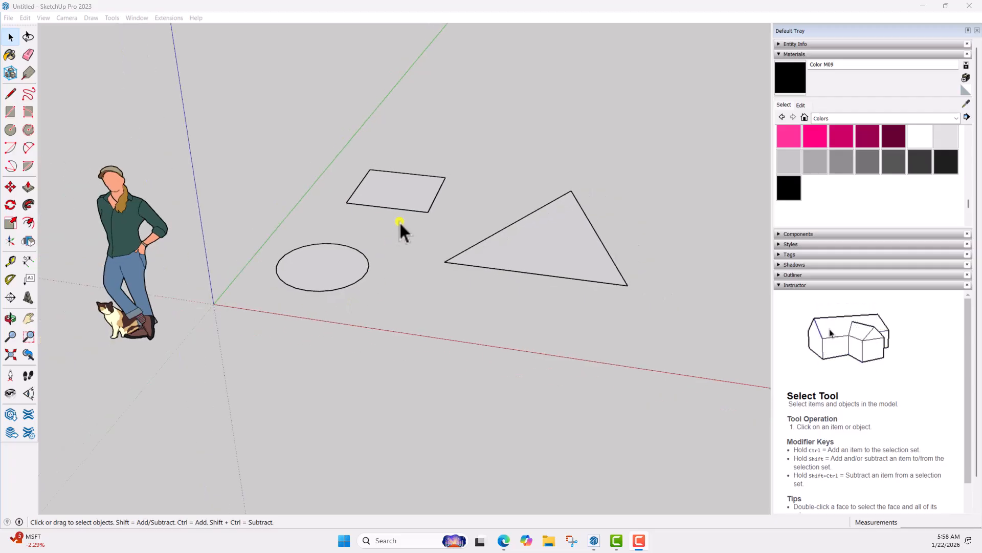
{"action": "mouse_move", "coordinate": [432, 287]}
{"action": "middle_mouse_down"}
{"action": "mouse_move", "coordinate": [373, 213]}
{"action": "mouse_move", "coordinate": [402, 230]}
{"action": "middle_mouse_up"}
{"action": "middle_click_drag", "start_coordinate": [453, 182], "coordinate": [377, 320]}
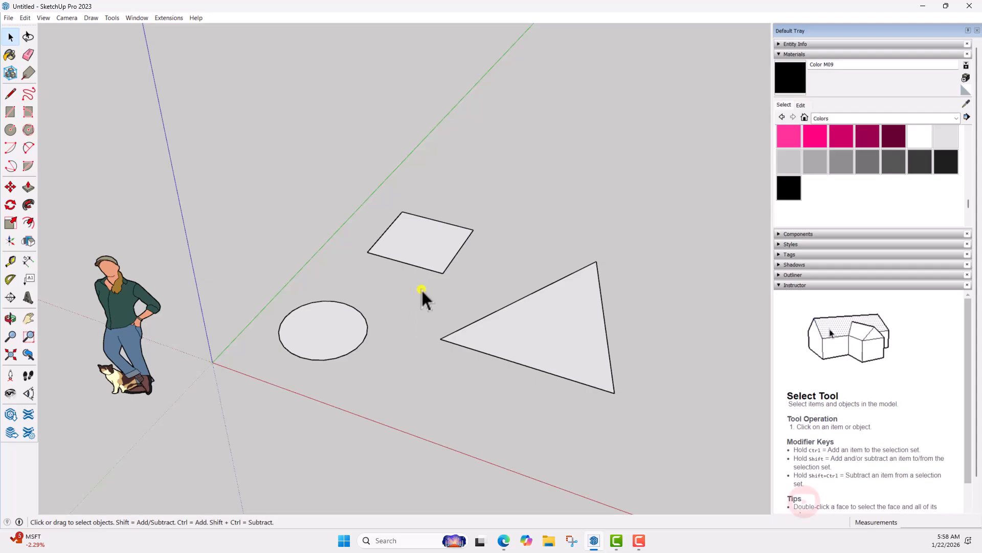
{"action": "scroll", "coordinate": [428, 301], "scroll_direction": "up", "scroll_amount": 1}
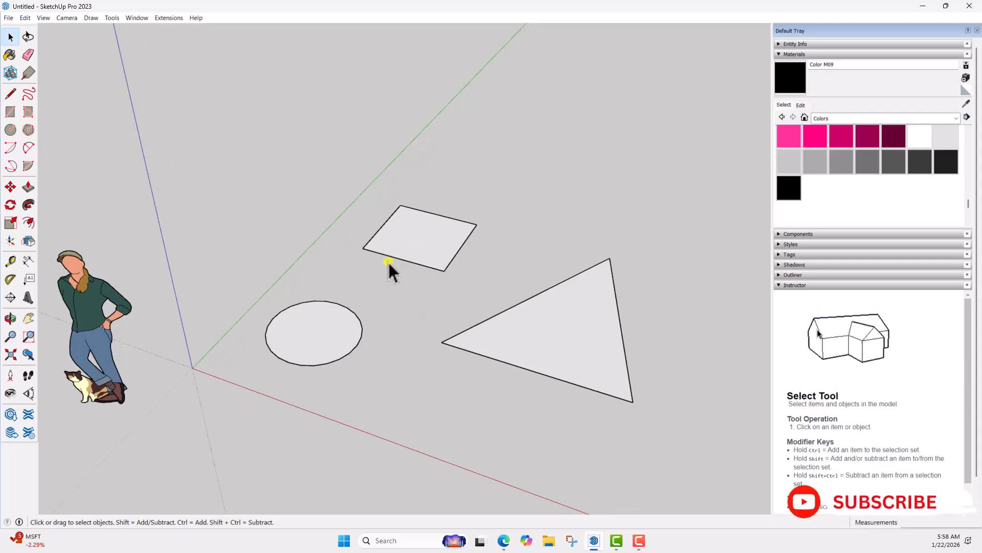
{"action": "middle_click_drag", "start_coordinate": [456, 317], "coordinate": [356, 271]}
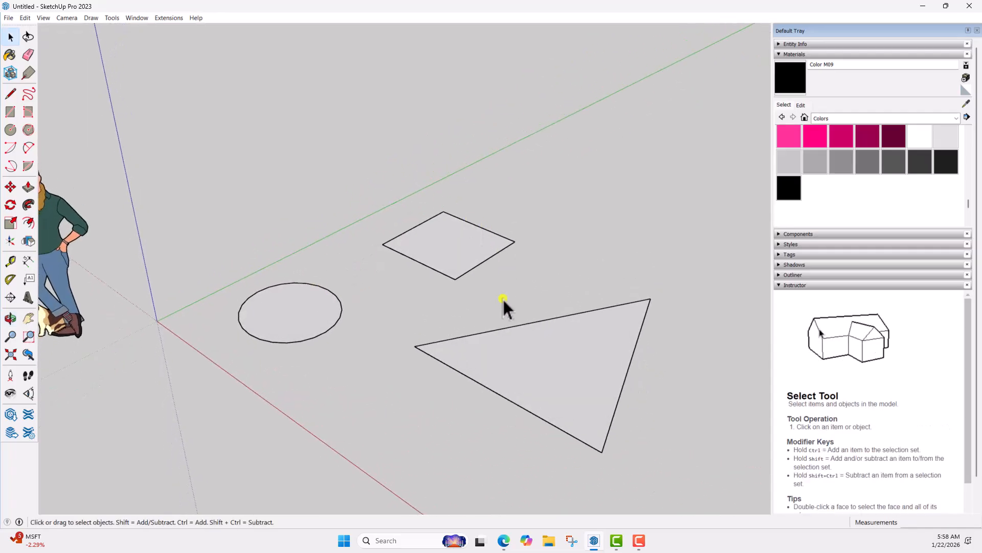
{"action": "scroll", "coordinate": [505, 273], "scroll_direction": "up", "scroll_amount": 2}
{"action": "mouse_move", "coordinate": [456, 297]}
{"action": "middle_mouse_down"}
{"action": "mouse_move", "coordinate": [467, 277]}
{"action": "mouse_move", "coordinate": [511, 259]}
{"action": "mouse_move", "coordinate": [508, 277]}
{"action": "mouse_move", "coordinate": [445, 280]}
{"action": "middle_mouse_up"}
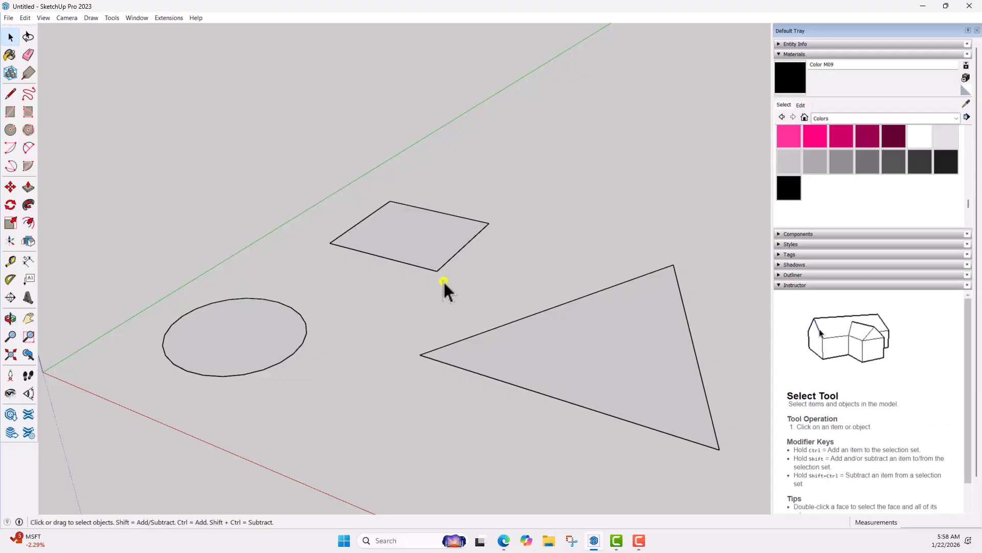
Push/Pull the circle up about 575 mm, the rectangle into a box, and the triangle up about 805 mm
{"action": "left_click", "coordinate": [24, 188]}
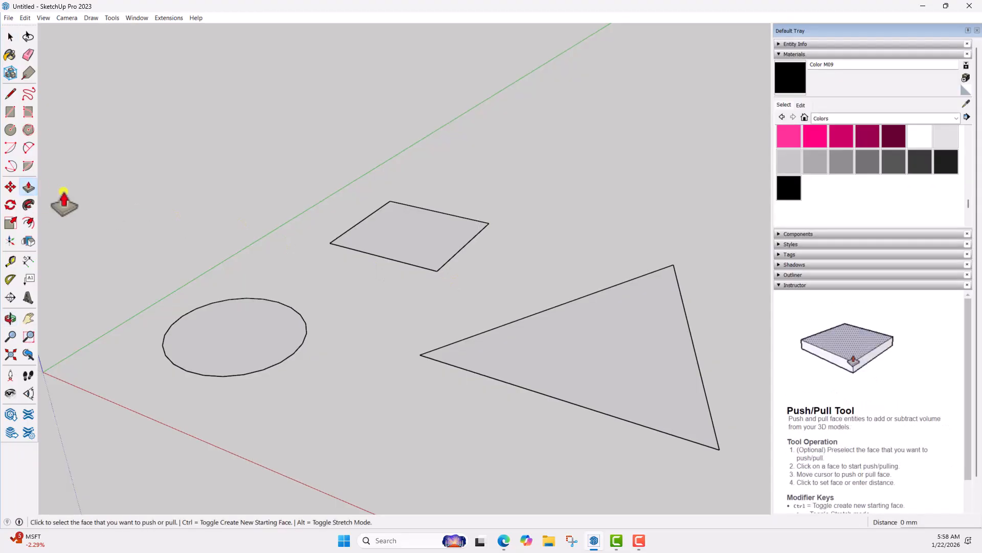
{"action": "left_click", "coordinate": [248, 342]}
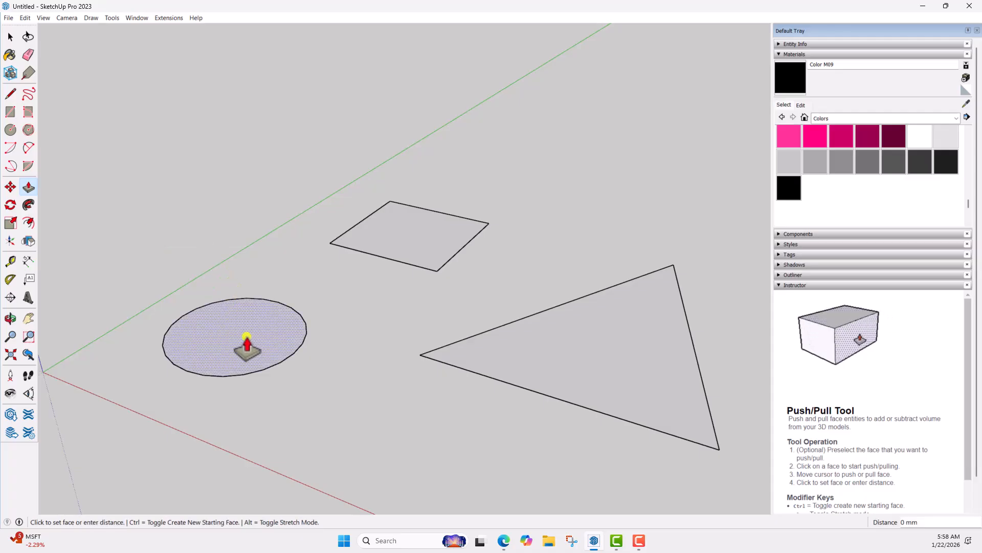
{"action": "left_click", "coordinate": [229, 271]}
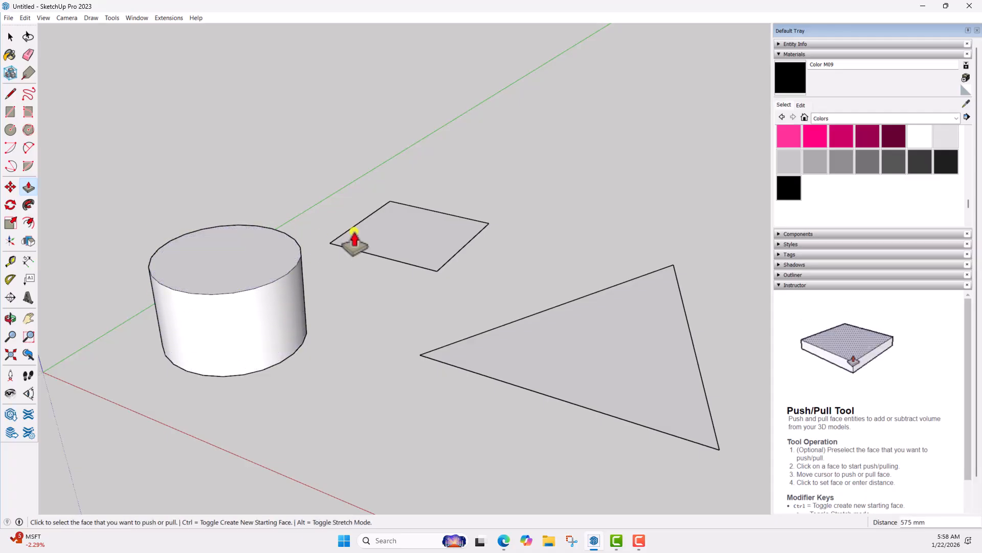
{"action": "left_click", "coordinate": [422, 251]}
{"action": "left_click", "coordinate": [406, 156]}
{"action": "left_click", "coordinate": [570, 355]}
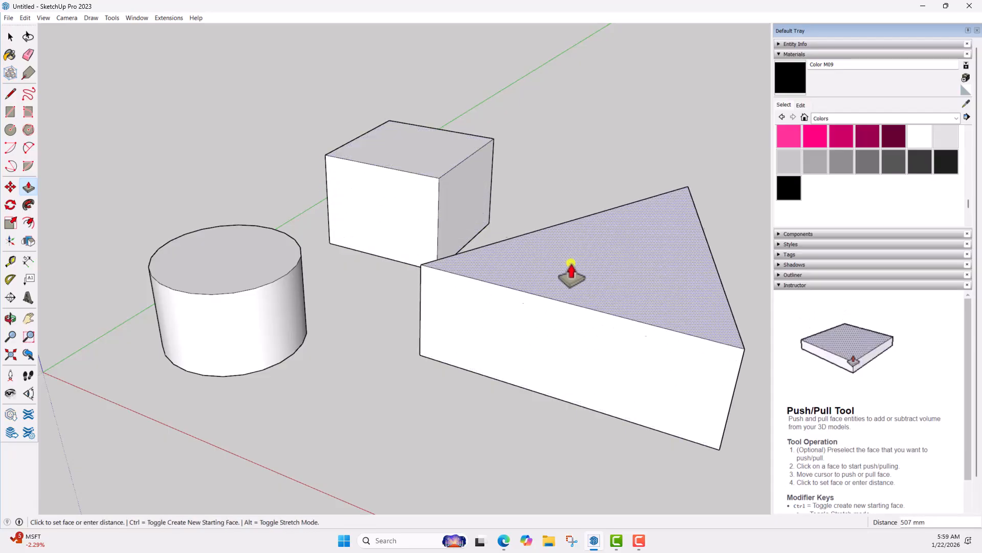
{"action": "left_click", "coordinate": [571, 240]}
{"action": "scroll", "coordinate": [388, 210], "scroll_direction": "down", "scroll_amount": 3}
{"action": "middle_click_drag", "start_coordinate": [388, 210], "coordinate": [509, 279]}
{"action": "mouse_move", "coordinate": [442, 366]}
{"action": "middle_mouse_down"}
{"action": "mouse_move", "coordinate": [481, 281]}
{"action": "mouse_move", "coordinate": [471, 302]}
{"action": "mouse_move", "coordinate": [434, 303]}
{"action": "mouse_move", "coordinate": [382, 348]}
{"action": "mouse_move", "coordinate": [399, 329]}
{"action": "mouse_move", "coordinate": [377, 307]}
{"action": "middle_mouse_up"}
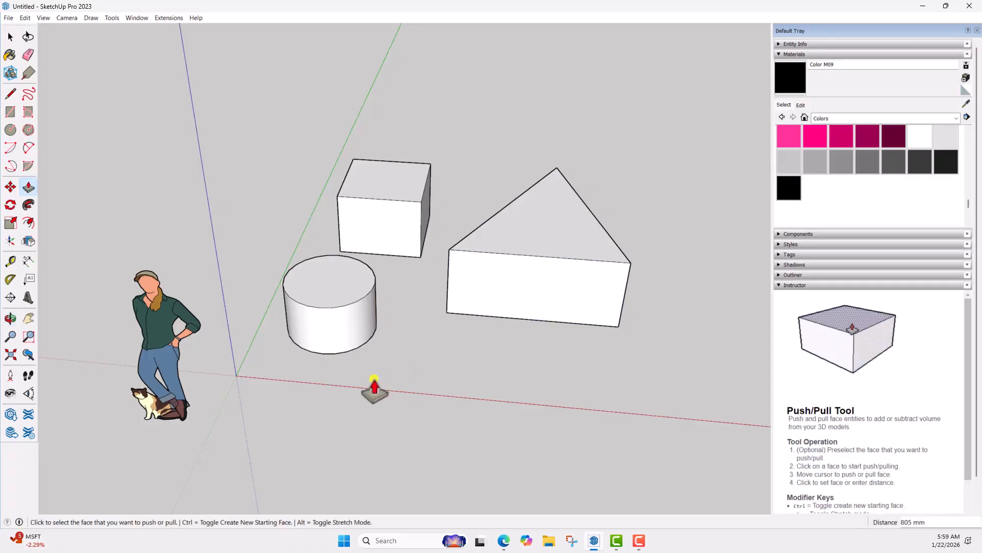
{"action": "middle_click_drag", "start_coordinate": [376, 238], "coordinate": [414, 292]}
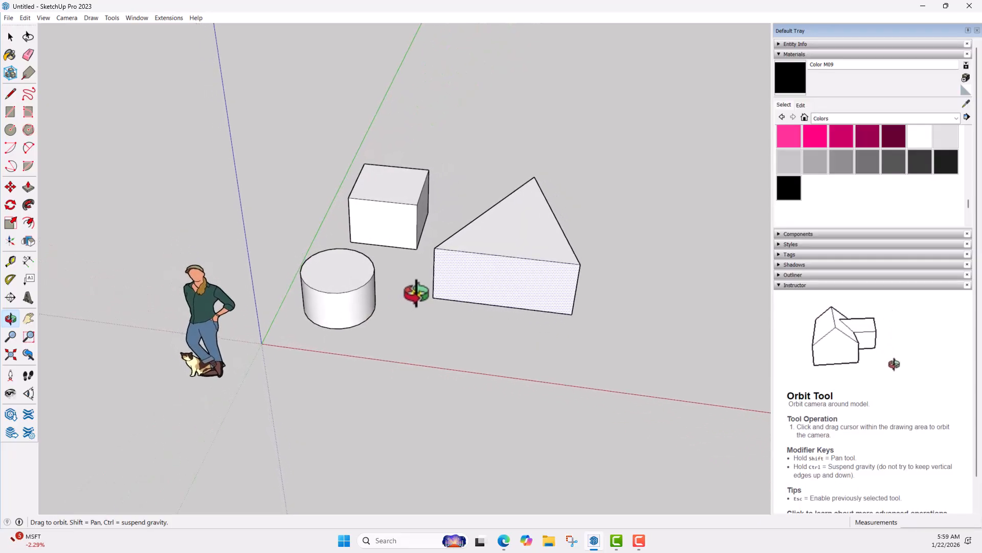
{"action": "middle_click_drag", "start_coordinate": [416, 340], "coordinate": [404, 296]}
{"action": "scroll", "coordinate": [495, 291], "scroll_direction": "up", "scroll_amount": 1}
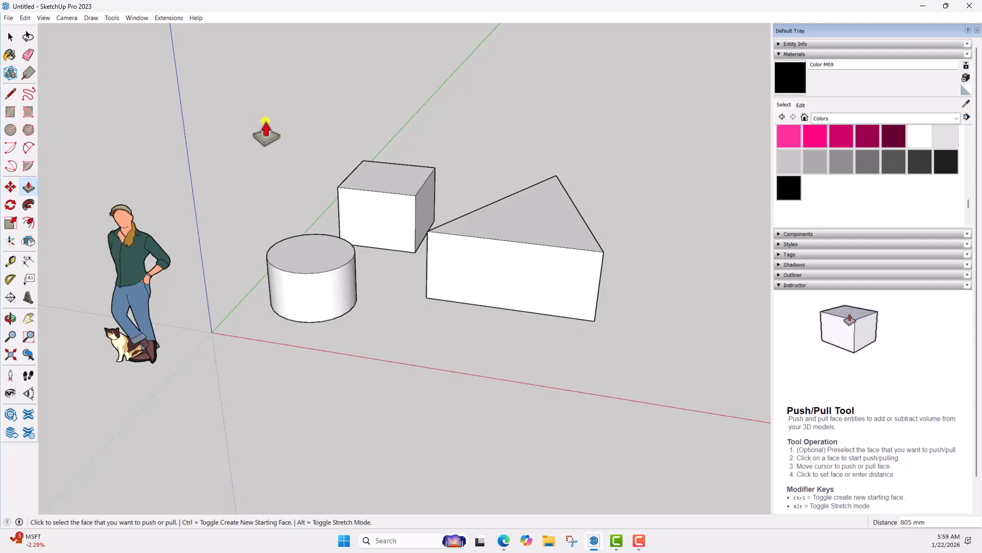
Start the Paint Bucket tool and browse the Metal and Stone material collections
{"action": "key", "text": "b"}
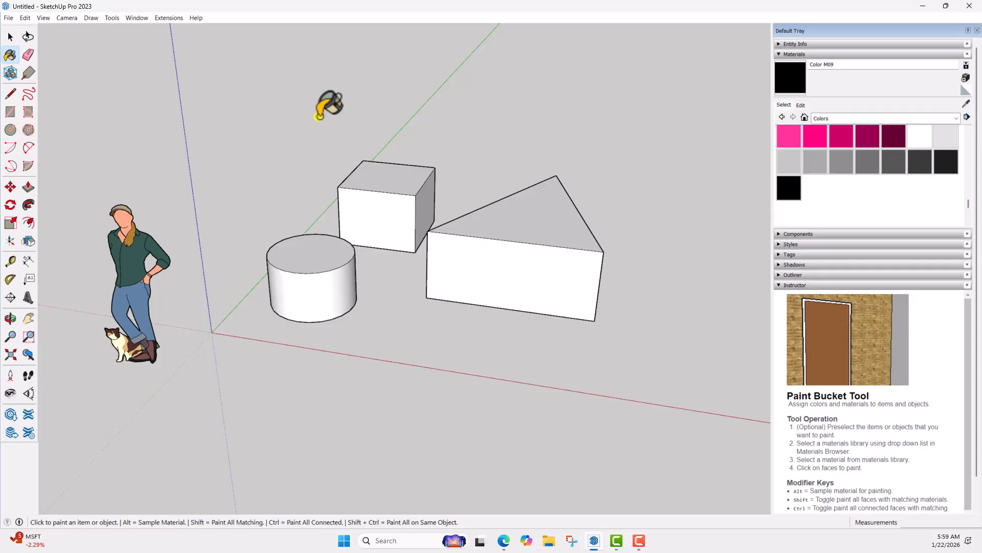
{"action": "left_click", "coordinate": [779, 54]}
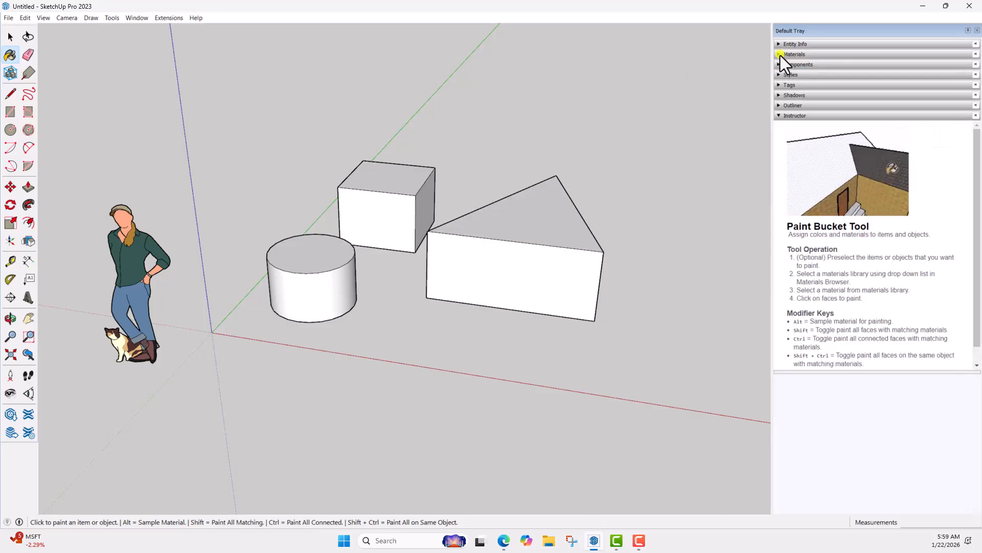
{"action": "left_click", "coordinate": [779, 54]}
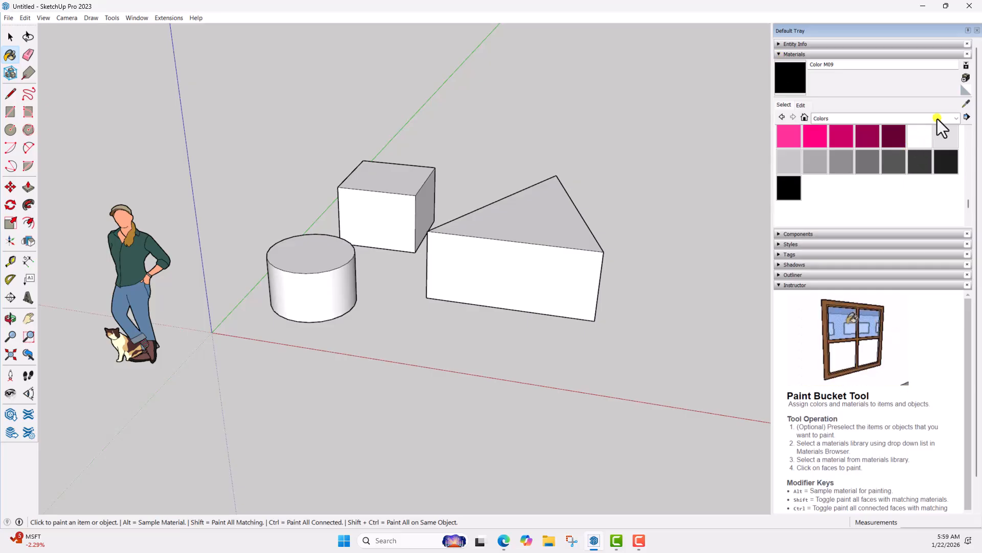
{"action": "left_click", "coordinate": [956, 118]}
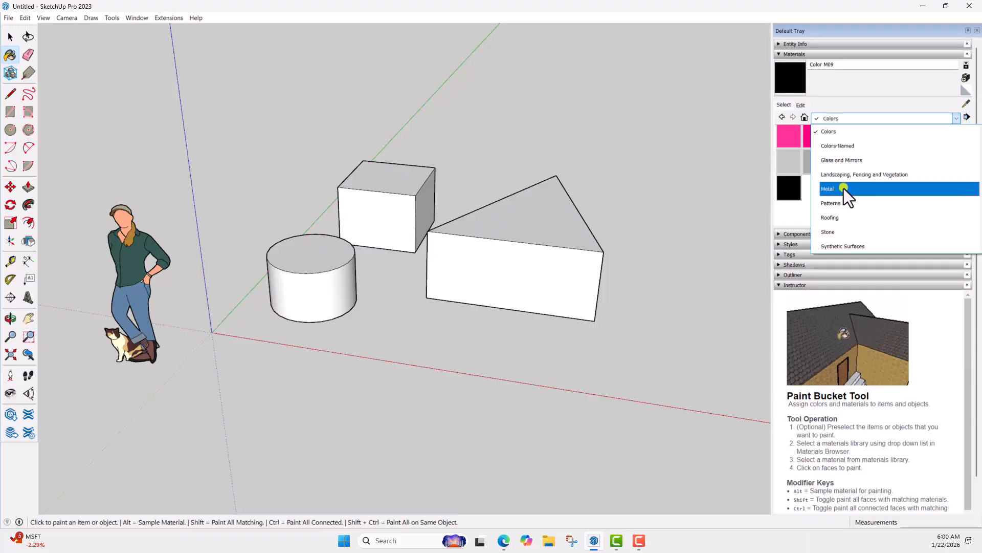
{"action": "left_click", "coordinate": [858, 190]}
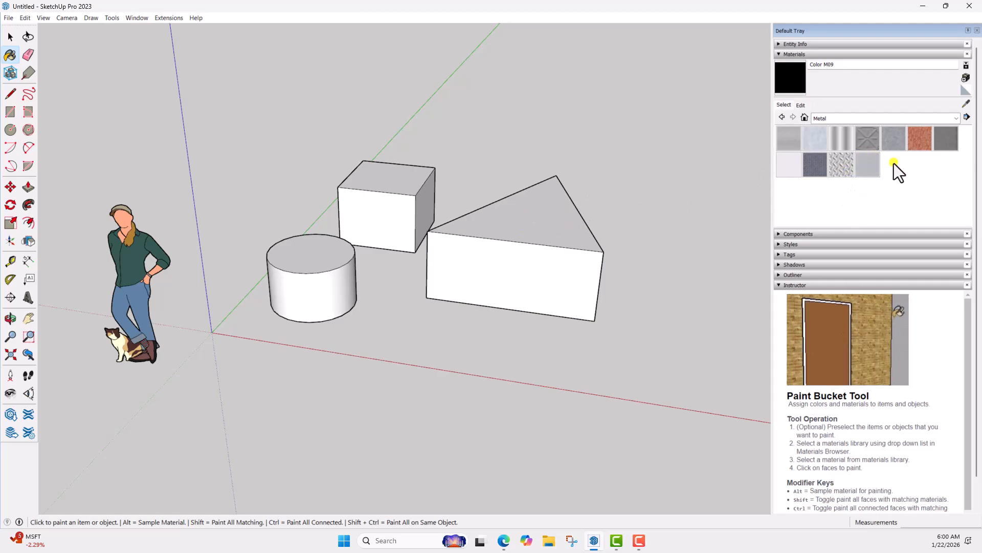
{"action": "left_click", "coordinate": [957, 118]}
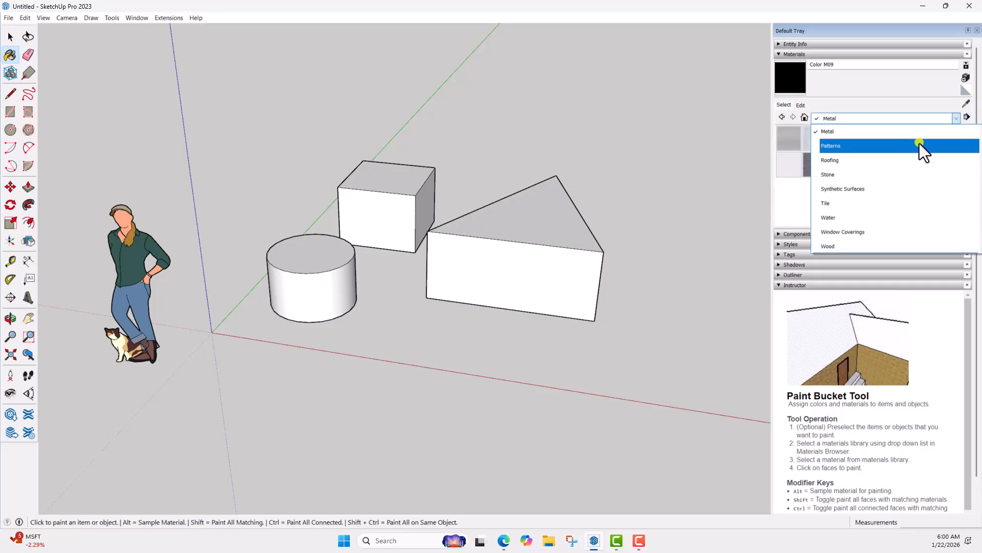
{"action": "left_click", "coordinate": [850, 176]}
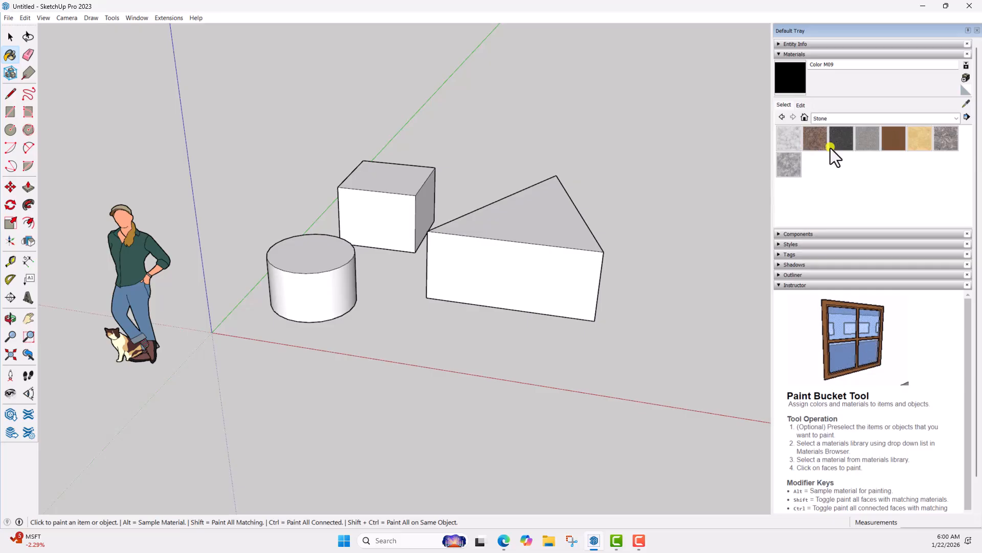
Paint the triangular prism's top face with the pink Color L05 from the Colors collection
{"action": "left_click", "coordinate": [956, 118]}
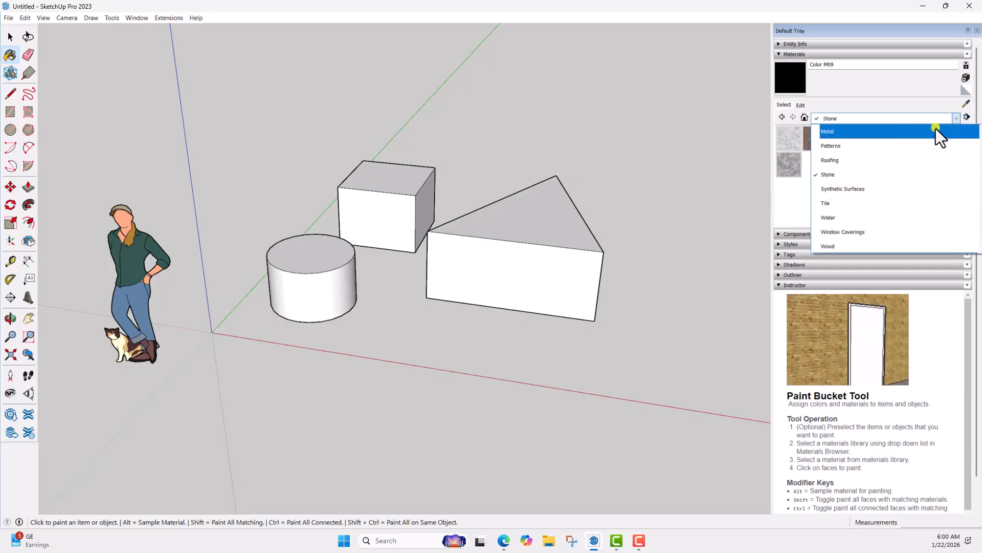
{"action": "scroll", "coordinate": [915, 143], "scroll_direction": "up", "scroll_amount": 2}
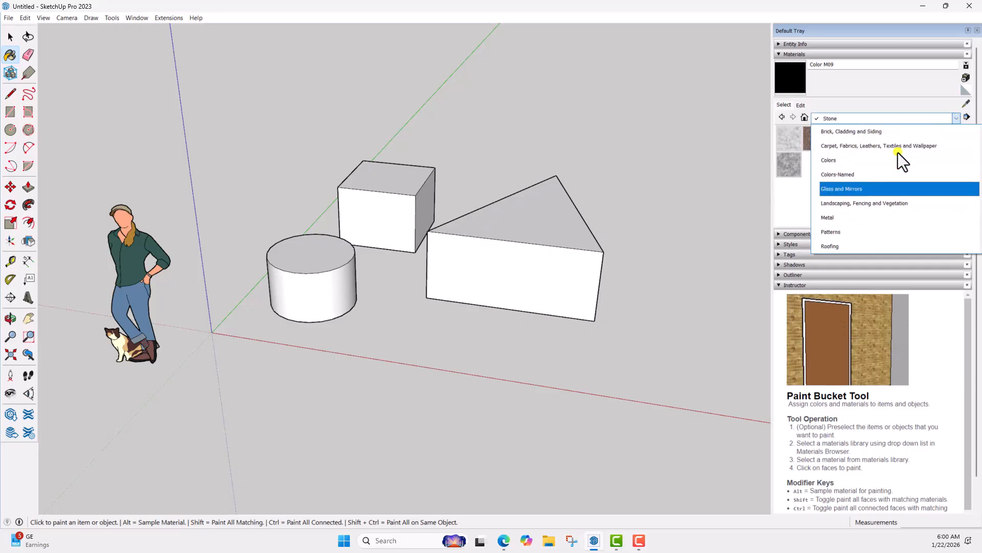
{"action": "left_click", "coordinate": [854, 160]}
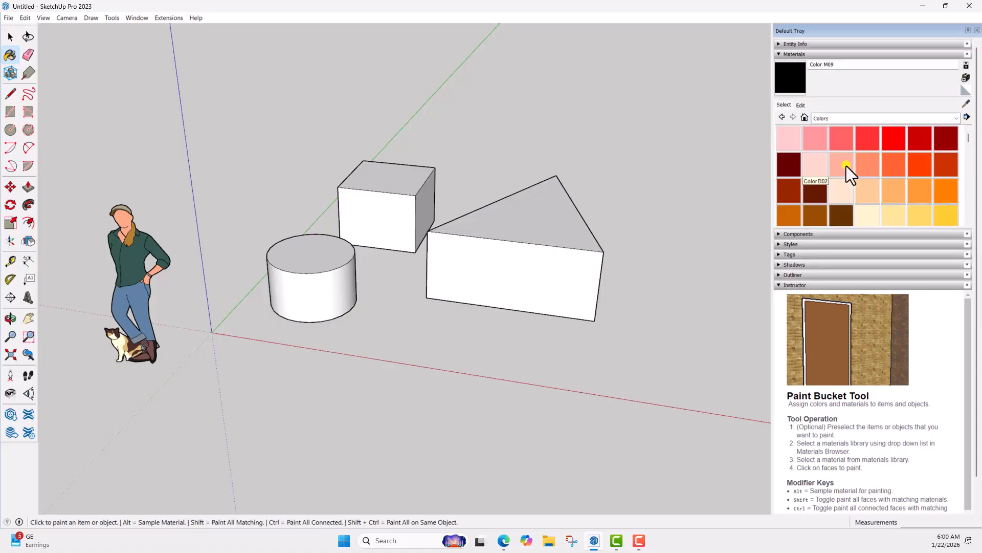
{"action": "scroll", "coordinate": [846, 167], "scroll_direction": "down", "scroll_amount": 8}
{"action": "scroll", "coordinate": [846, 167], "scroll_direction": "up", "scroll_amount": 5}
{"action": "scroll", "coordinate": [846, 166], "scroll_direction": "up", "scroll_amount": 3}
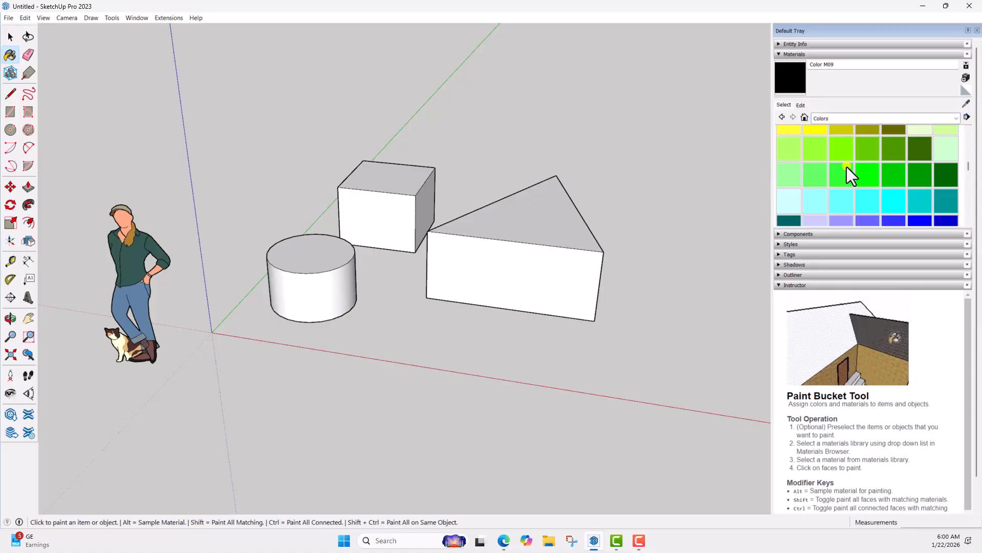
{"action": "scroll", "coordinate": [846, 168], "scroll_direction": "up", "scroll_amount": 2}
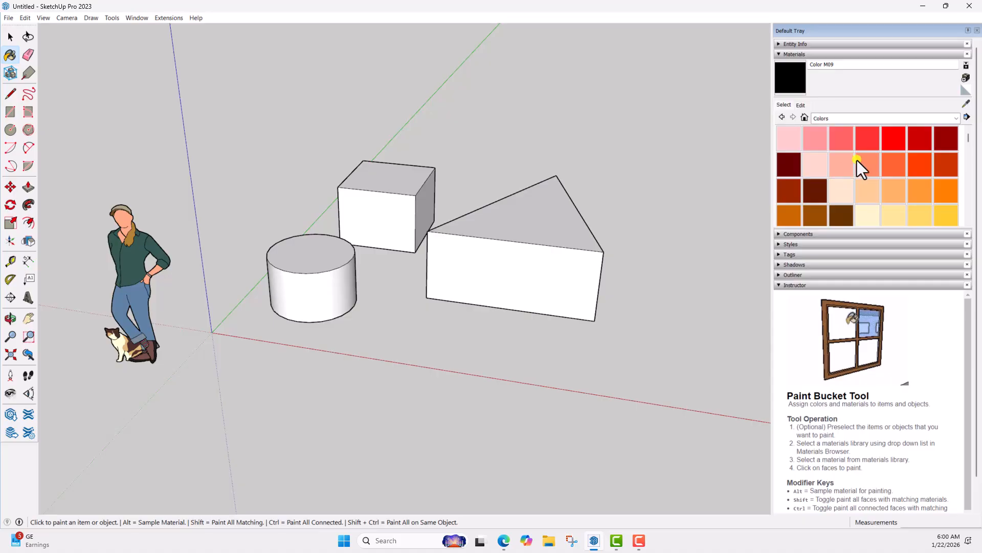
{"action": "scroll", "coordinate": [860, 158], "scroll_direction": "down", "scroll_amount": 3}
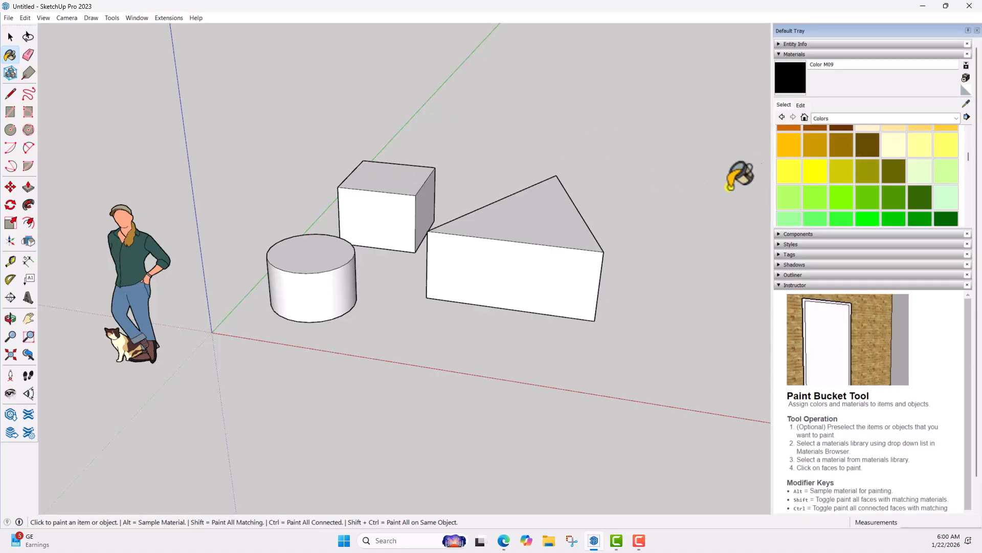
{"action": "scroll", "coordinate": [839, 184], "scroll_direction": "down", "scroll_amount": 6}
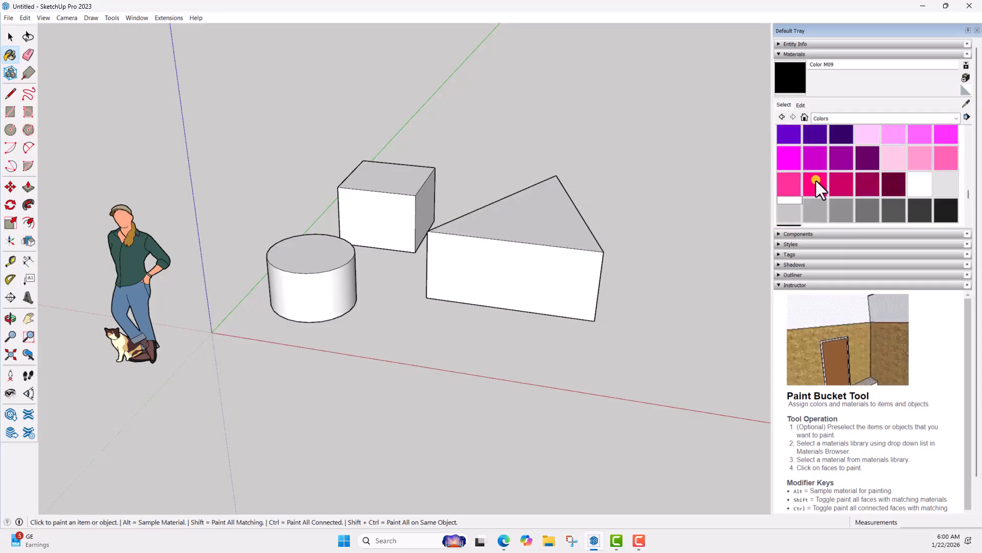
{"action": "left_click", "coordinate": [817, 185]}
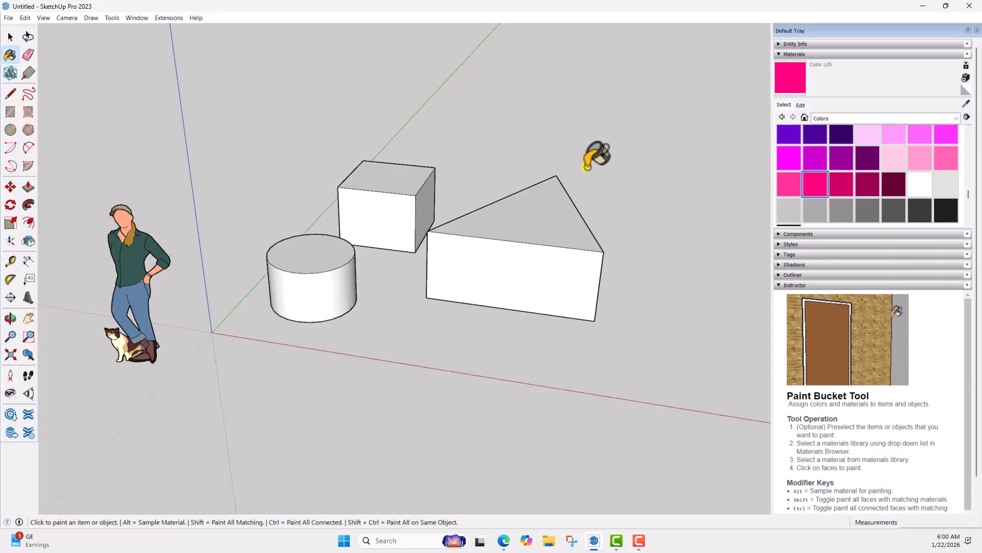
{"action": "left_click", "coordinate": [542, 211]}
Paint the large side face of the triangular prism with the near-black Color M08
{"action": "mouse_move", "coordinate": [548, 202]}
{"action": "middle_mouse_down"}
{"action": "mouse_move", "coordinate": [544, 256]}
{"action": "mouse_move", "coordinate": [170, 357]}
{"action": "mouse_move", "coordinate": [175, 248]}
{"action": "mouse_move", "coordinate": [219, 158]}
{"action": "mouse_move", "coordinate": [297, 205]}
{"action": "middle_mouse_up"}
{"action": "mouse_move", "coordinate": [624, 225]}
{"action": "middle_mouse_down"}
{"action": "mouse_move", "coordinate": [574, 174]}
{"action": "mouse_move", "coordinate": [578, 158]}
{"action": "middle_mouse_up"}
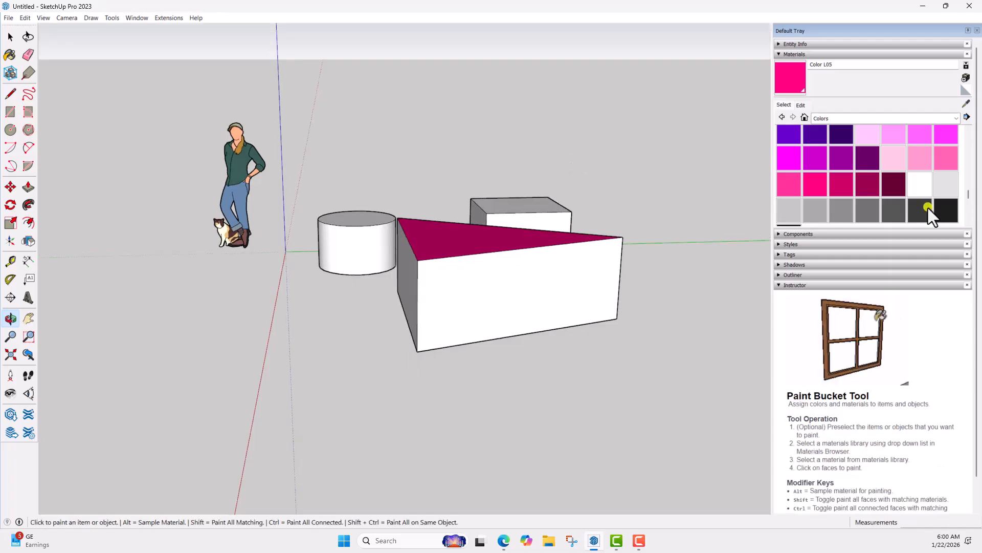
{"action": "left_click", "coordinate": [944, 207]}
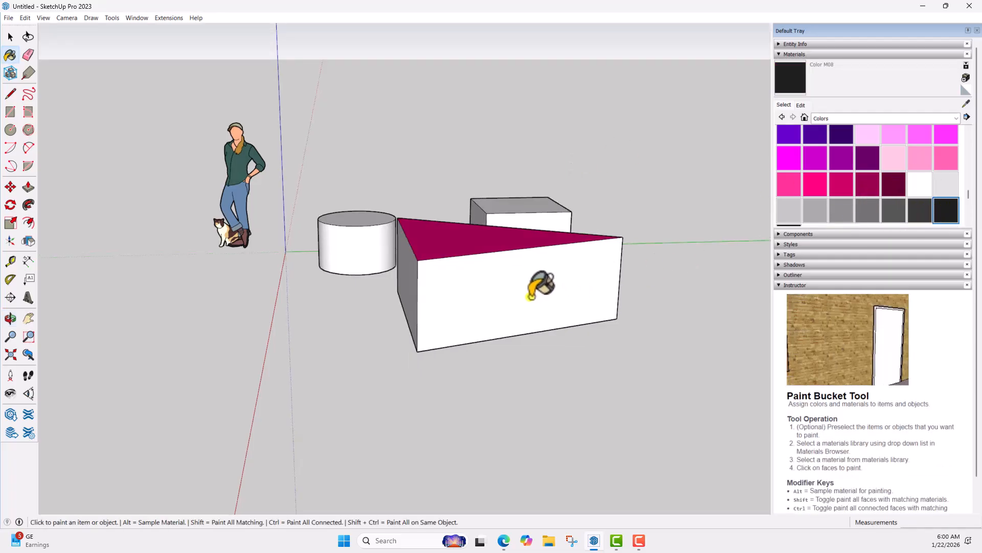
{"action": "left_click", "coordinate": [559, 279]}
Select the cylinder, box and triangular prism together, paint them with Granite Brown from the Stone collection, and clear the selection
{"action": "mouse_move", "coordinate": [562, 279]}
{"action": "middle_mouse_down"}
{"action": "mouse_move", "coordinate": [583, 357]}
{"action": "mouse_move", "coordinate": [639, 279]}
{"action": "mouse_move", "coordinate": [653, 141]}
{"action": "mouse_move", "coordinate": [706, 252]}
{"action": "mouse_move", "coordinate": [611, 237]}
{"action": "middle_mouse_up"}
{"action": "scroll", "coordinate": [573, 184], "scroll_direction": "down", "scroll_amount": 2}
{"action": "mouse_move", "coordinate": [552, 151]}
{"action": "middle_mouse_down"}
{"action": "mouse_move", "coordinate": [693, 213]}
{"action": "mouse_move", "coordinate": [701, 237]}
{"action": "mouse_move", "coordinate": [624, 168]}
{"action": "middle_mouse_up"}
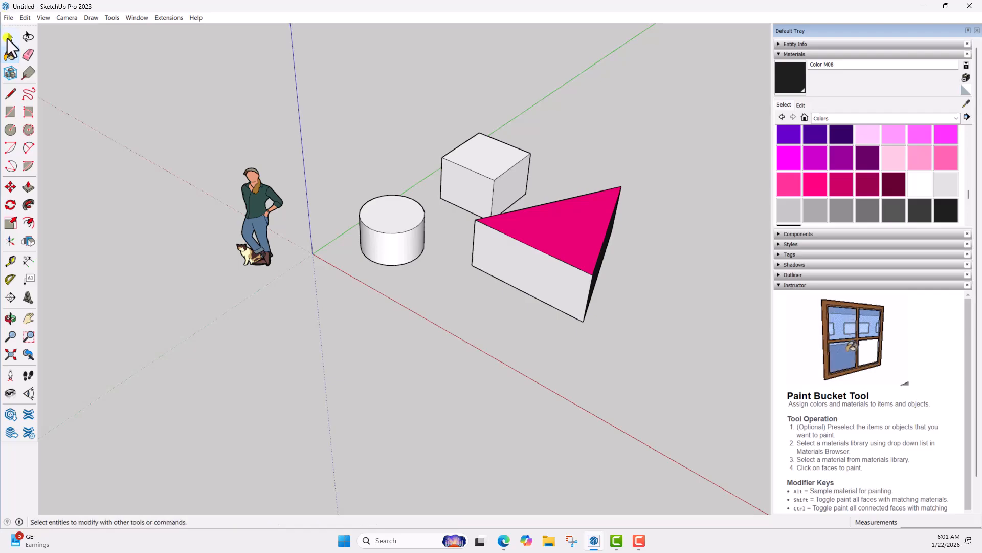
{"action": "left_click", "coordinate": [10, 37]}
{"action": "left_click_drag", "start_coordinate": [318, 59], "coordinate": [686, 367]}
{"action": "scroll", "coordinate": [904, 184], "scroll_direction": "up", "scroll_amount": 3}
{"action": "scroll", "coordinate": [901, 175], "scroll_direction": "up", "scroll_amount": 3}
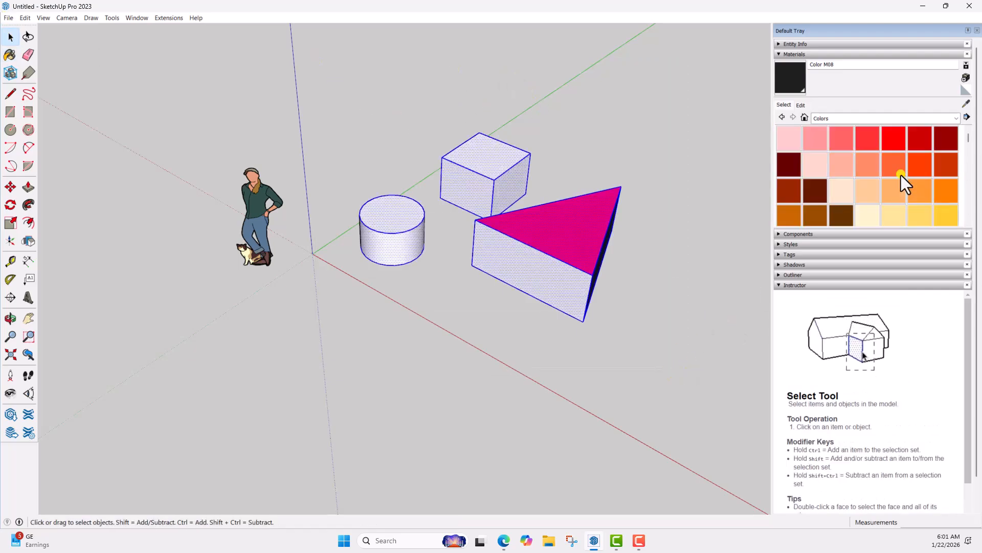
{"action": "left_click", "coordinate": [956, 119]}
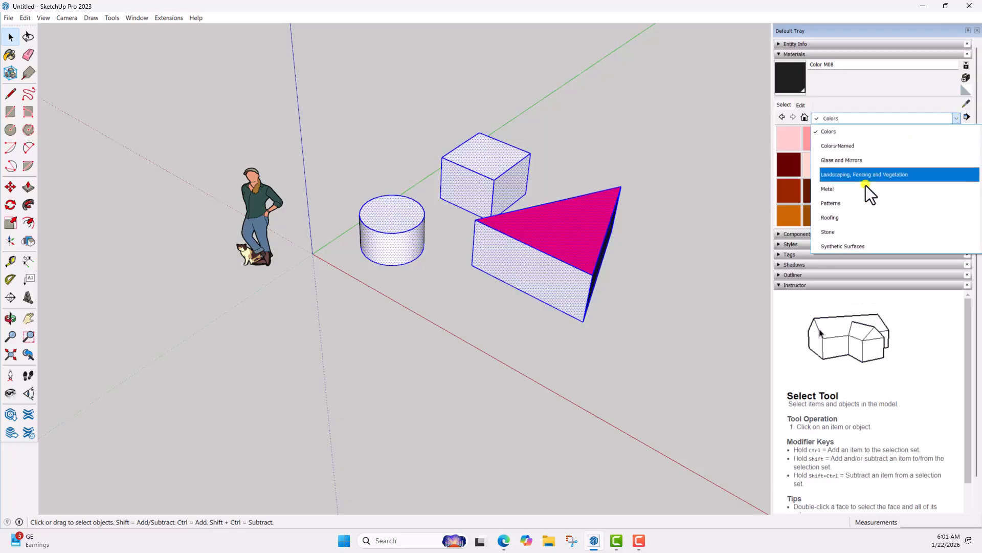
{"action": "left_click", "coordinate": [849, 232]}
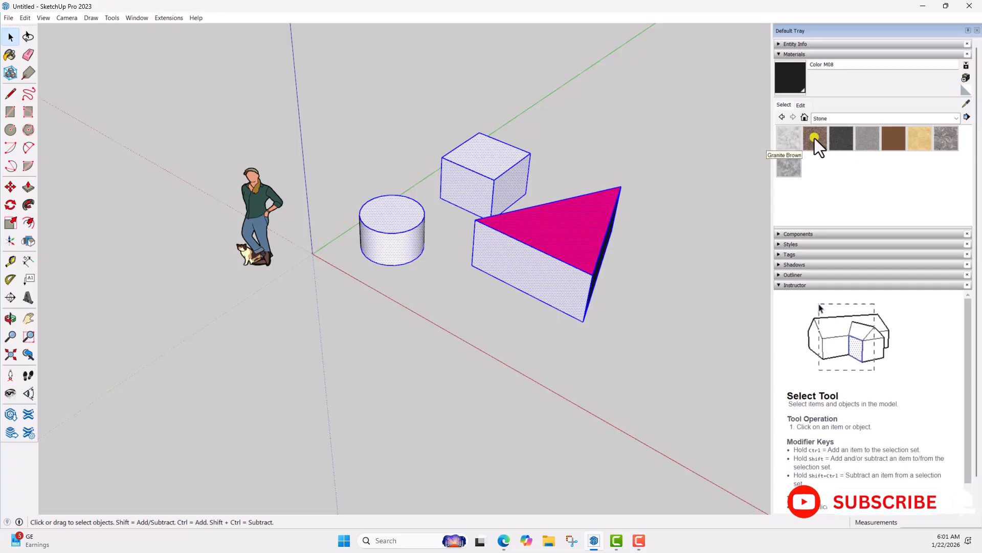
{"action": "left_click", "coordinate": [814, 137]}
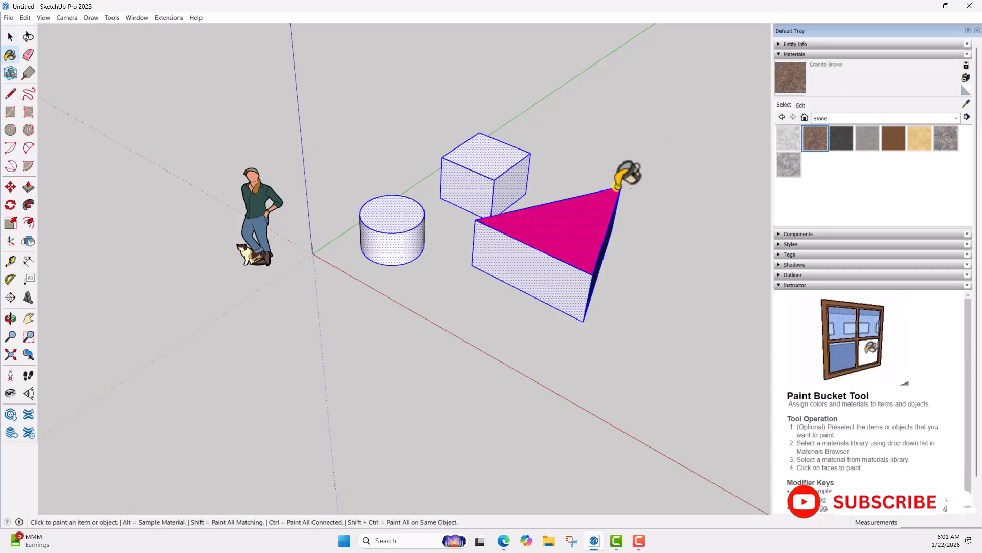
{"action": "left_click", "coordinate": [480, 163]}
{"action": "mouse_move", "coordinate": [517, 164]}
{"action": "middle_mouse_down"}
{"action": "mouse_move", "coordinate": [541, 107]}
{"action": "mouse_move", "coordinate": [542, 180]}
{"action": "middle_mouse_up"}
{"action": "key", "text": "space"}
{"action": "left_click", "coordinate": [370, 108]}
{"action": "middle_click_drag", "start_coordinate": [553, 246], "coordinate": [539, 270]}
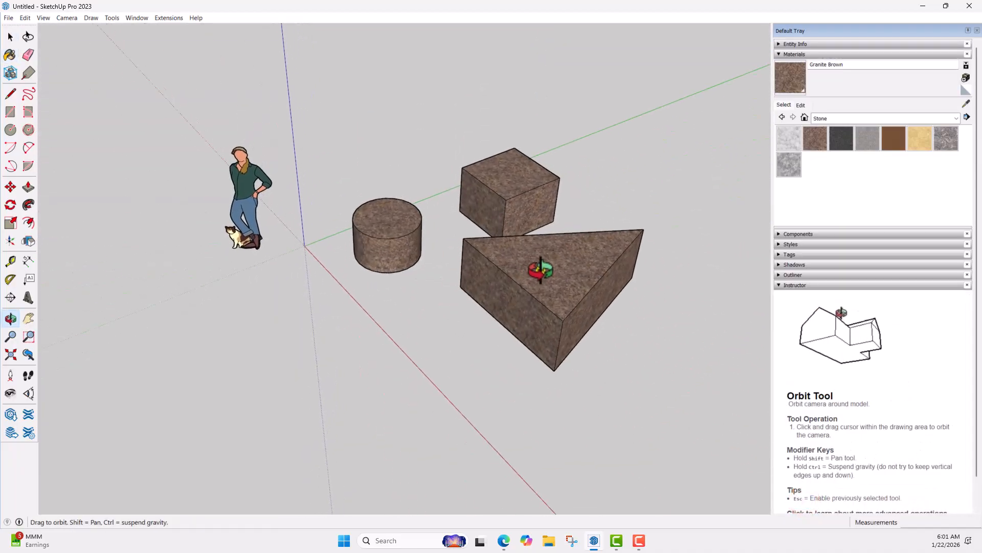
Switch the material library from Stone to the Colors collection
{"action": "left_click", "coordinate": [951, 121]}
{"action": "scroll", "coordinate": [905, 156], "scroll_direction": "up", "scroll_amount": 5}
{"action": "scroll", "coordinate": [879, 171], "scroll_direction": "up", "scroll_amount": 1}
{"action": "left_click", "coordinate": [856, 220]}
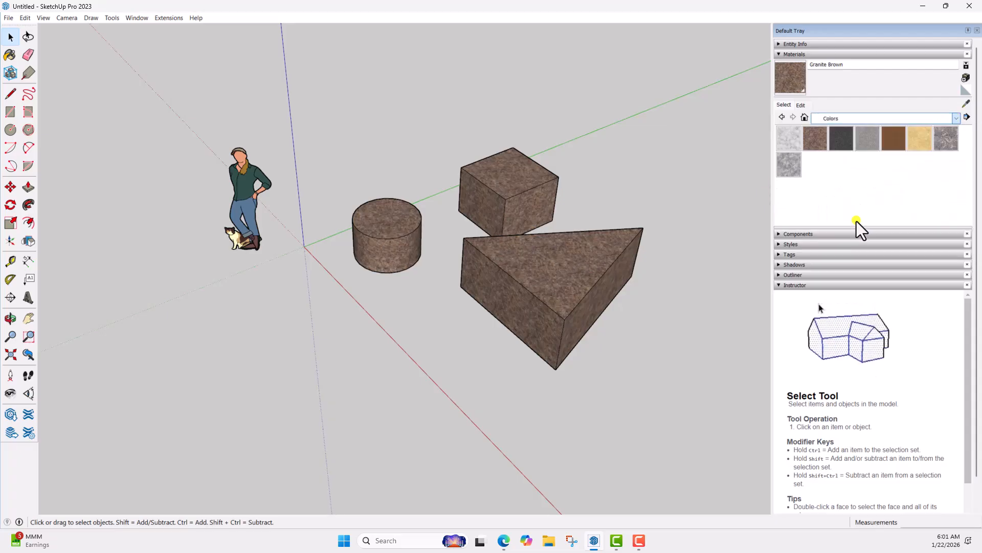
{"action": "scroll", "coordinate": [697, 195], "scroll_direction": "down", "scroll_amount": 1}
{"action": "middle_click_drag", "start_coordinate": [649, 165], "coordinate": [637, 139]}
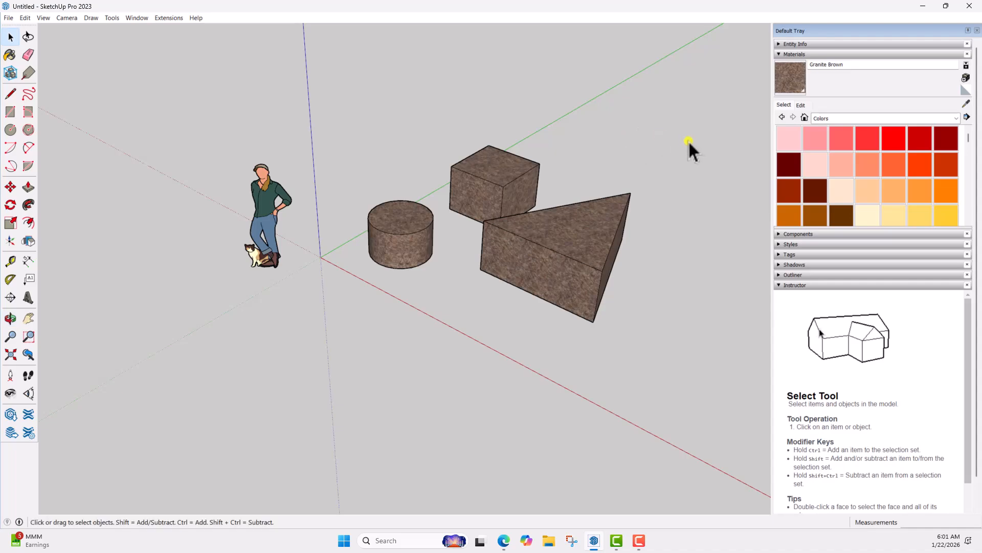
{"action": "middle_click_drag", "start_coordinate": [600, 250], "coordinate": [563, 244]}
{"action": "scroll", "coordinate": [551, 220], "scroll_direction": "up", "scroll_amount": 2}
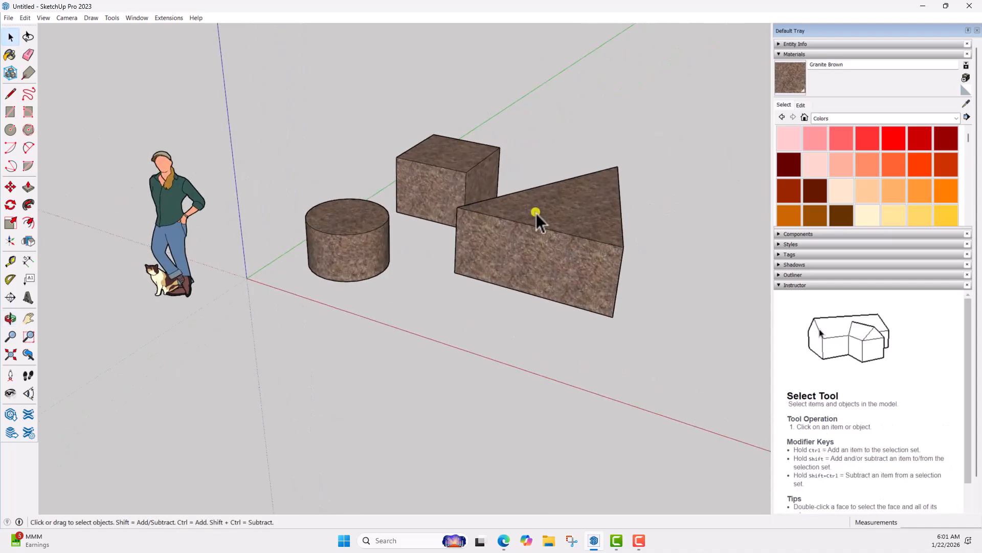
Paint all Granite Brown faces of the three solids at once with green Color G05, using the Paint Bucket's Paint All Matching option
{"action": "scroll", "coordinate": [847, 174], "scroll_direction": "down", "scroll_amount": 3}
{"action": "scroll", "coordinate": [849, 175], "scroll_direction": "up", "scroll_amount": 3}
{"action": "scroll", "coordinate": [855, 177], "scroll_direction": "down", "scroll_amount": 2}
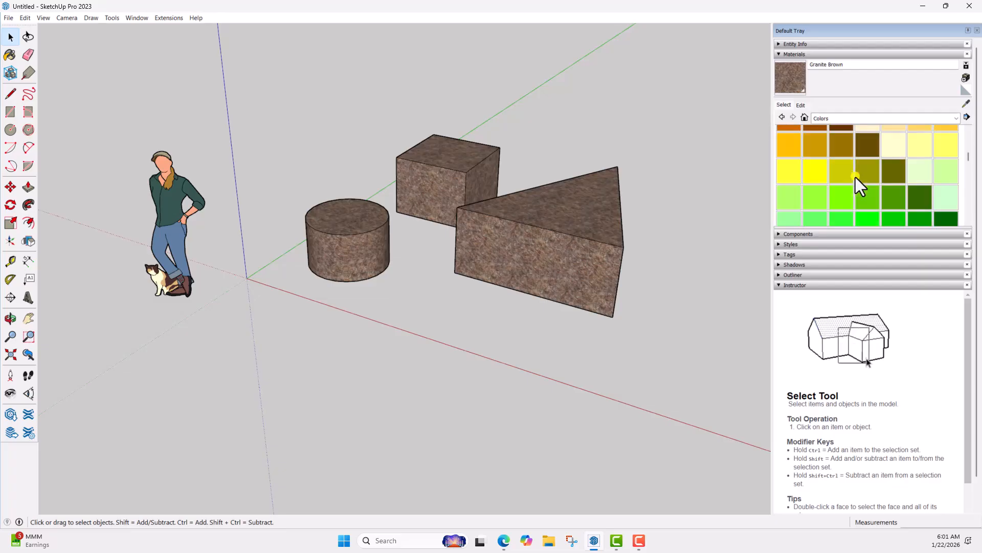
{"action": "scroll", "coordinate": [867, 185], "scroll_direction": "down", "scroll_amount": 2}
{"action": "left_click", "coordinate": [870, 176]}
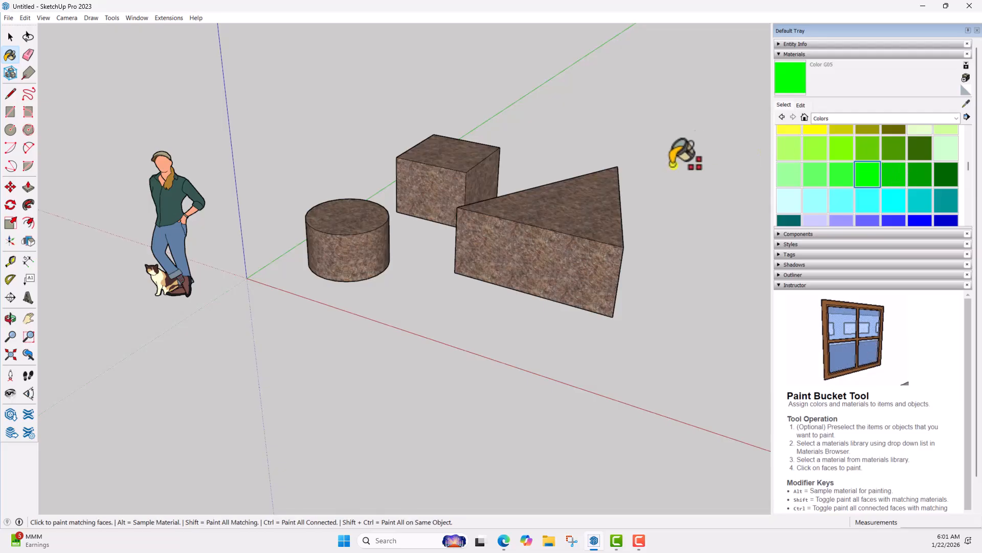
{"action": "left_click", "coordinate": [565, 212], "text": "shift"}
{"action": "mouse_move", "coordinate": [581, 229]}
{"action": "middle_mouse_down"}
{"action": "mouse_move", "coordinate": [520, 35]}
{"action": "mouse_move", "coordinate": [393, 102]}
{"action": "mouse_move", "coordinate": [399, 233]}
{"action": "mouse_move", "coordinate": [568, 213]}
{"action": "mouse_move", "coordinate": [640, 271]}
{"action": "middle_mouse_up"}
Paint all connected faces of the triangular prism with the pink Color L05
{"action": "scroll", "coordinate": [901, 200], "scroll_direction": "down", "scroll_amount": 5}
{"action": "scroll", "coordinate": [894, 193], "scroll_direction": "up", "scroll_amount": 2}
{"action": "scroll", "coordinate": [892, 194], "scroll_direction": "down", "scroll_amount": 2}
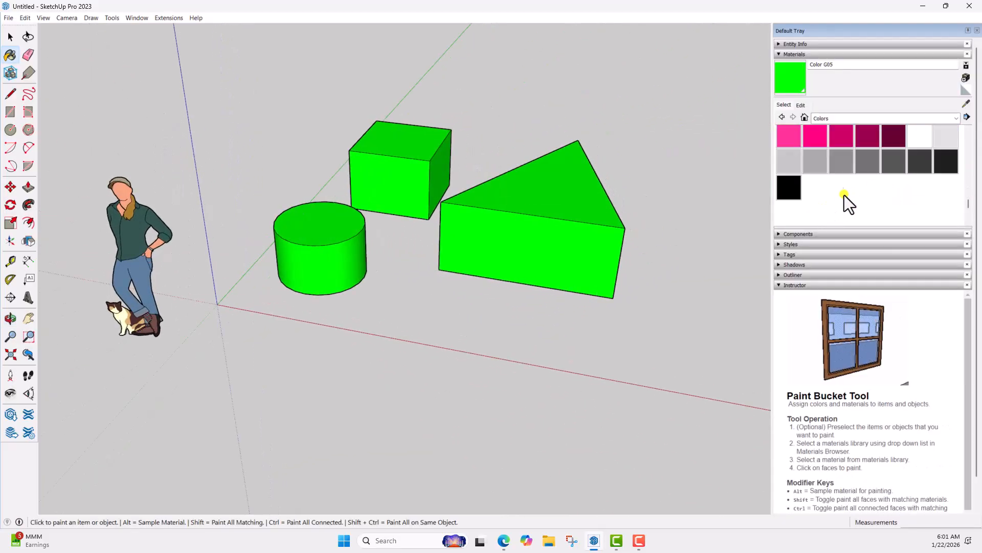
{"action": "mouse_move", "coordinate": [493, 241]}
{"action": "middle_mouse_down"}
{"action": "mouse_move", "coordinate": [544, 289]}
{"action": "mouse_move", "coordinate": [629, 191]}
{"action": "mouse_move", "coordinate": [635, 235]}
{"action": "mouse_move", "coordinate": [568, 322]}
{"action": "mouse_move", "coordinate": [578, 287]}
{"action": "middle_mouse_up"}
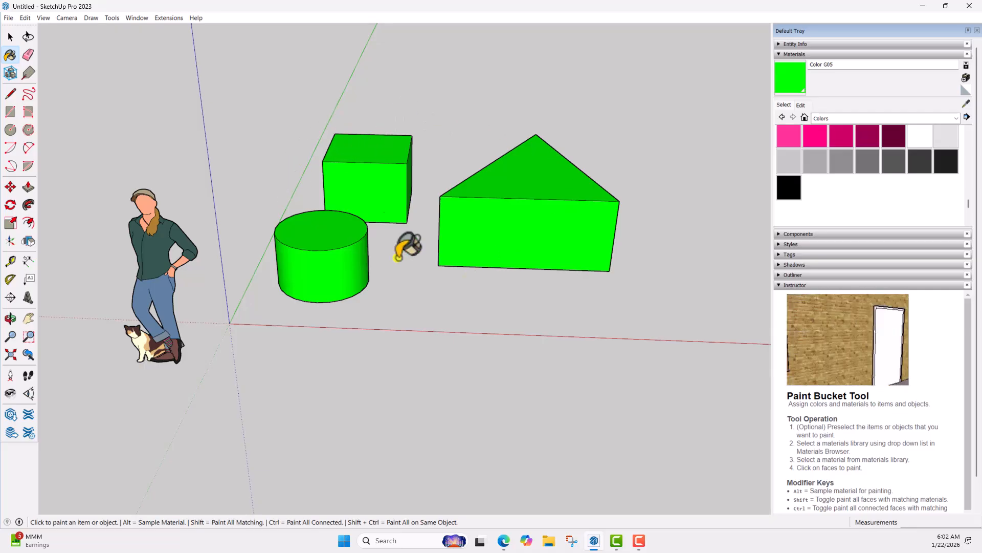
{"action": "scroll", "coordinate": [845, 197], "scroll_direction": "up", "scroll_amount": 2}
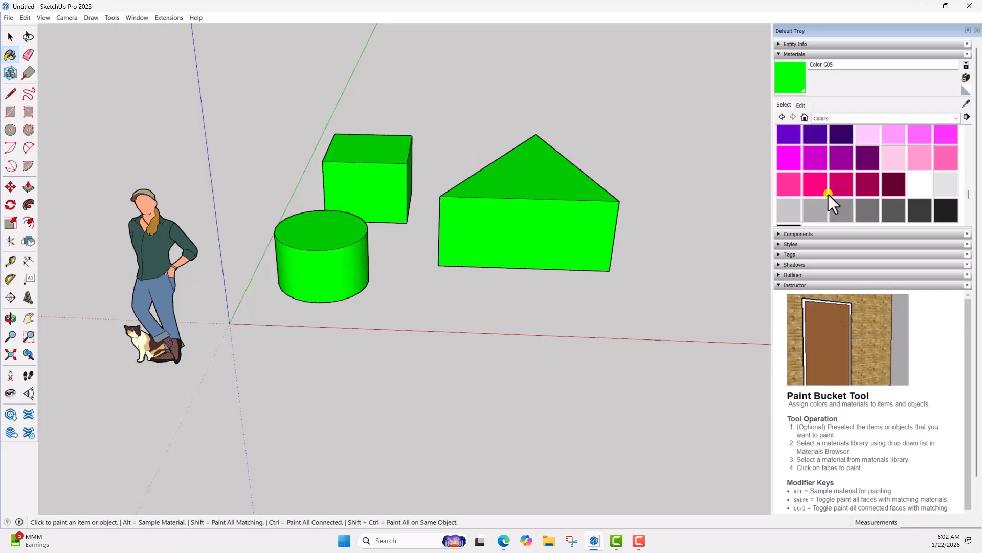
{"action": "left_click", "coordinate": [816, 180]}
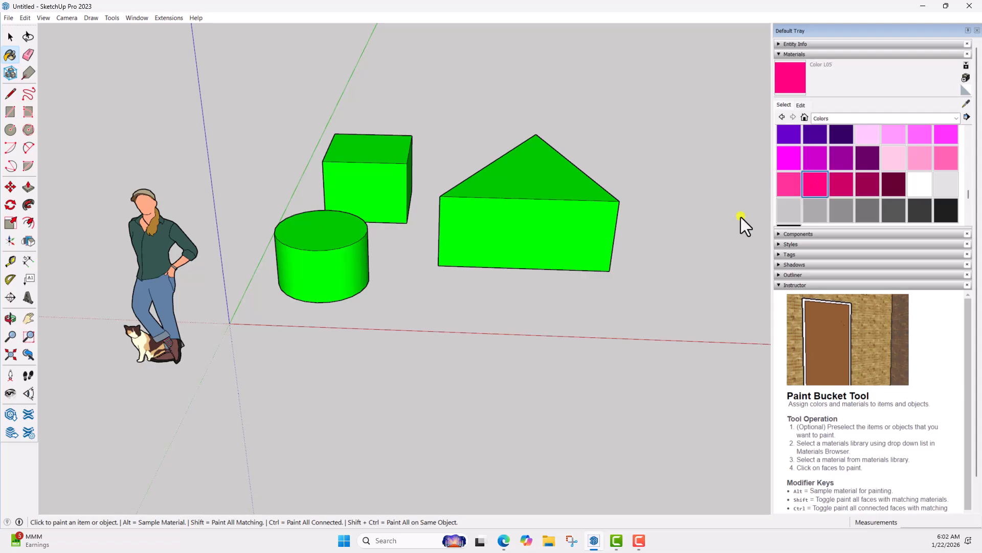
{"action": "mouse_move", "coordinate": [592, 158]}
{"action": "middle_mouse_down"}
{"action": "mouse_move", "coordinate": [574, 256]}
{"action": "mouse_move", "coordinate": [412, 366]}
{"action": "mouse_move", "coordinate": [539, 265]}
{"action": "mouse_move", "coordinate": [526, 244]}
{"action": "mouse_move", "coordinate": [602, 214]}
{"action": "mouse_move", "coordinate": [651, 167]}
{"action": "mouse_move", "coordinate": [650, 30]}
{"action": "mouse_move", "coordinate": [598, 62]}
{"action": "mouse_move", "coordinate": [592, 145]}
{"action": "mouse_move", "coordinate": [752, 205]}
{"action": "middle_mouse_up"}
{"action": "left_click", "coordinate": [584, 211]}
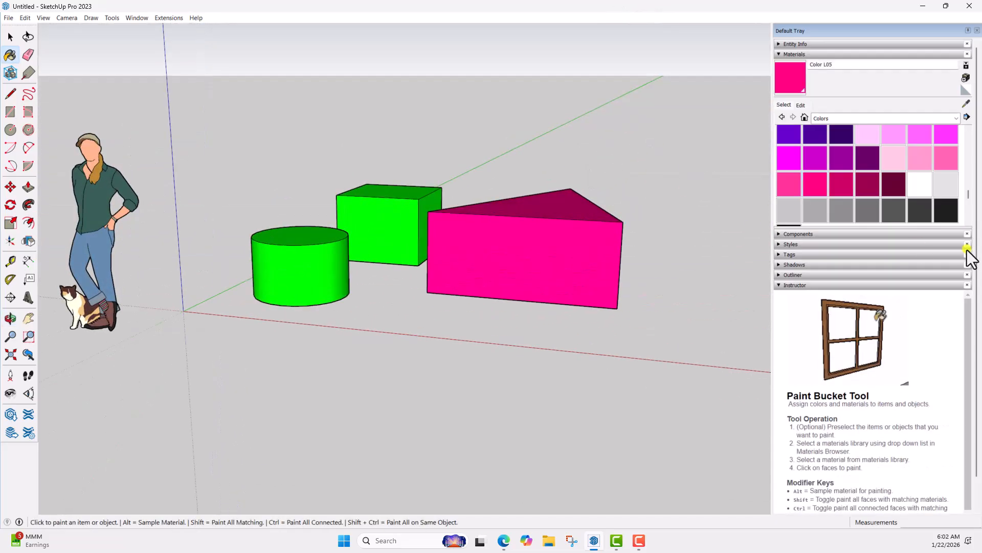
Paint all connected faces of the box at once with the near-black Color M08, using the Paint All Connected option
{"action": "left_click", "coordinate": [947, 210]}
{"action": "mouse_move", "coordinate": [455, 127]}
{"action": "middle_mouse_down"}
{"action": "mouse_move", "coordinate": [621, 271]}
{"action": "mouse_move", "coordinate": [362, 205]}
{"action": "mouse_move", "coordinate": [309, 205]}
{"action": "mouse_move", "coordinate": [344, 164]}
{"action": "middle_mouse_up"}
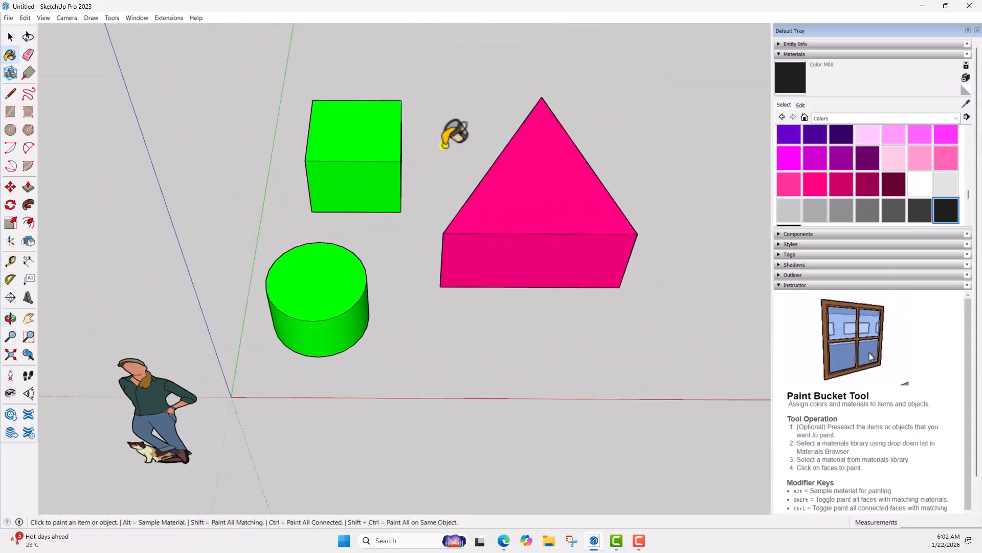
{"action": "key", "text": "ctrl"}
{"action": "left_click", "coordinate": [374, 131], "text": "ctrl"}
{"action": "mouse_move", "coordinate": [385, 121]}
{"action": "middle_mouse_down"}
{"action": "mouse_move", "coordinate": [386, 153]}
{"action": "mouse_move", "coordinate": [346, 6]}
{"action": "mouse_move", "coordinate": [365, 85]}
{"action": "middle_mouse_up"}
{"action": "mouse_move", "coordinate": [581, 291]}
{"action": "middle_mouse_down"}
{"action": "mouse_move", "coordinate": [553, 237]}
{"action": "mouse_move", "coordinate": [487, 272]}
{"action": "mouse_move", "coordinate": [520, 183]}
{"action": "mouse_move", "coordinate": [476, 235]}
{"action": "mouse_move", "coordinate": [494, 266]}
{"action": "mouse_move", "coordinate": [498, 192]}
{"action": "mouse_move", "coordinate": [531, 189]}
{"action": "mouse_move", "coordinate": [601, 310]}
{"action": "middle_mouse_up"}
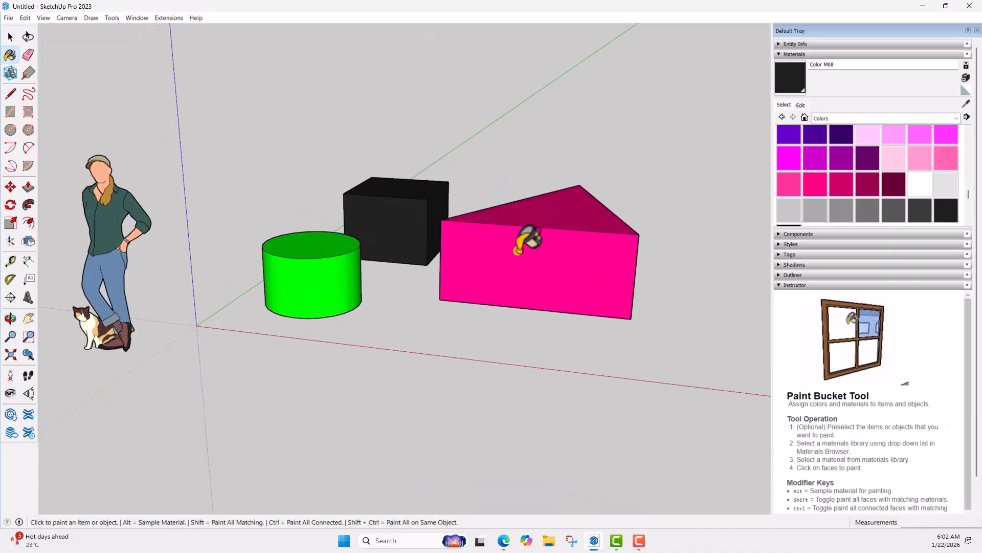
Sample the pink material from the triangular prism's front face and apply it to the cylinder's top face
{"action": "mouse_move", "coordinate": [390, 164]}
{"action": "middle_mouse_down"}
{"action": "mouse_move", "coordinate": [474, 158]}
{"action": "mouse_move", "coordinate": [469, 138]}
{"action": "mouse_move", "coordinate": [465, 184]}
{"action": "mouse_move", "coordinate": [482, 205]}
{"action": "mouse_move", "coordinate": [491, 189]}
{"action": "middle_mouse_up"}
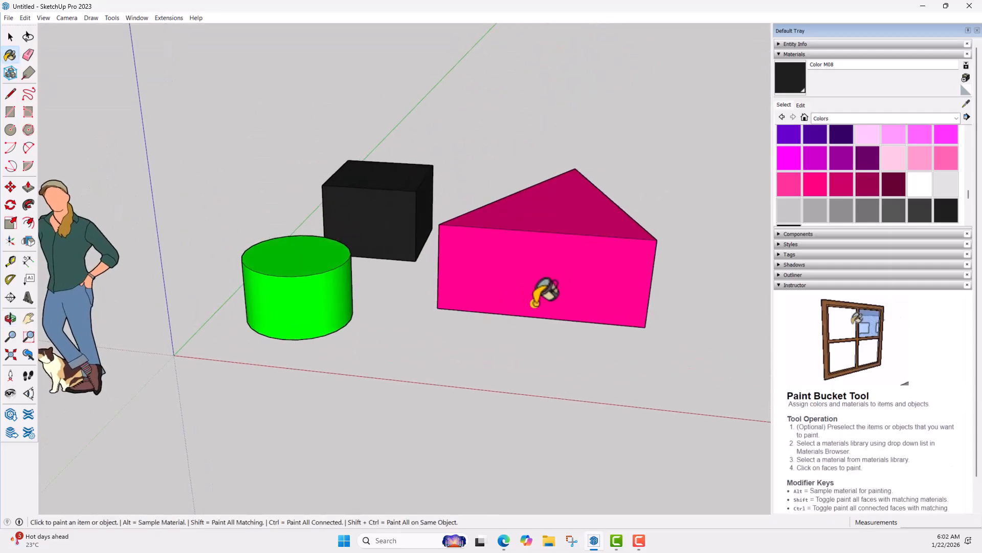
{"action": "mouse_move", "coordinate": [547, 254]}
{"action": "middle_mouse_down"}
{"action": "mouse_move", "coordinate": [397, 275]}
{"action": "mouse_move", "coordinate": [351, 213]}
{"action": "mouse_move", "coordinate": [565, 264]}
{"action": "middle_mouse_up"}
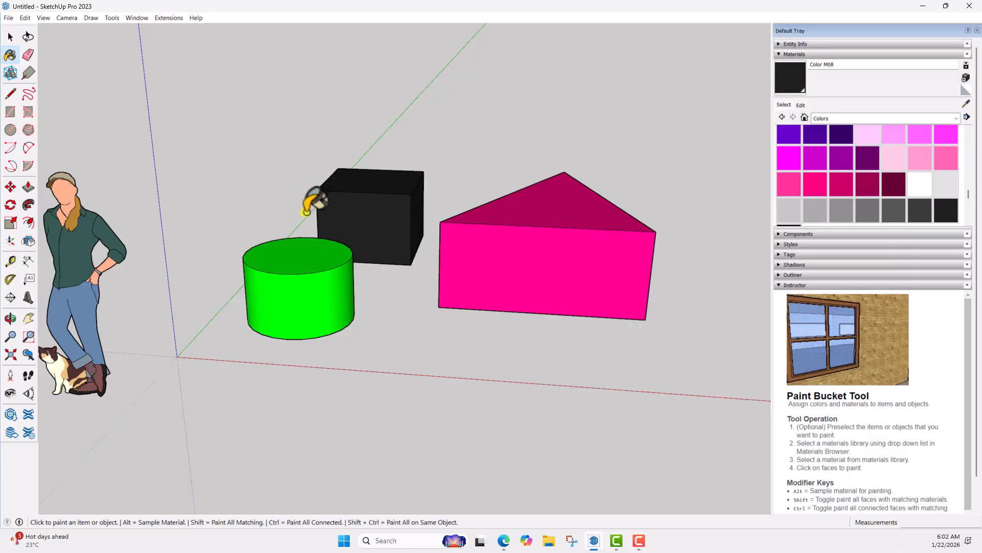
{"action": "mouse_move", "coordinate": [285, 225]}
{"action": "middle_mouse_down"}
{"action": "mouse_move", "coordinate": [357, 322]}
{"action": "mouse_move", "coordinate": [307, 335]}
{"action": "middle_mouse_up"}
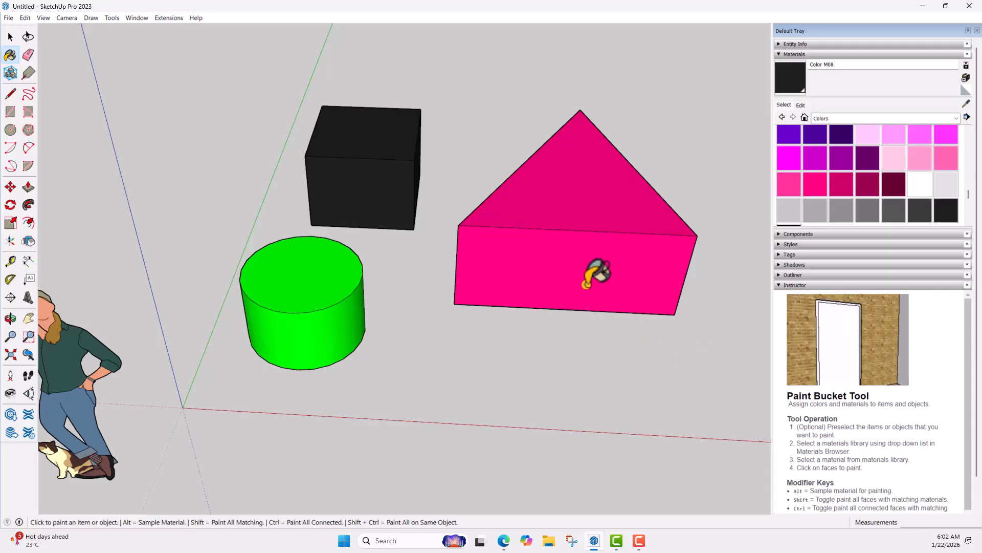
{"action": "key", "text": "alt"}
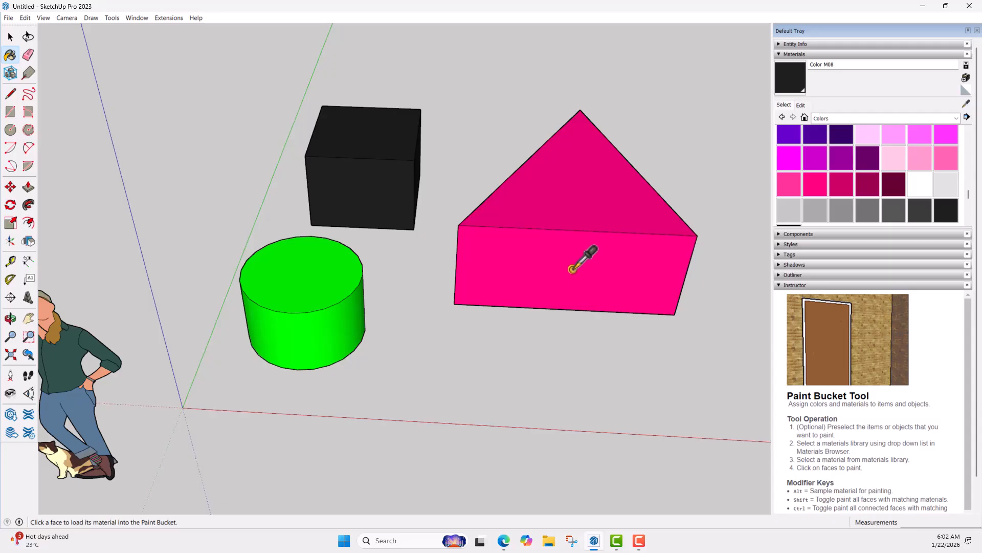
{"action": "left_click", "coordinate": [572, 270], "text": "alt"}
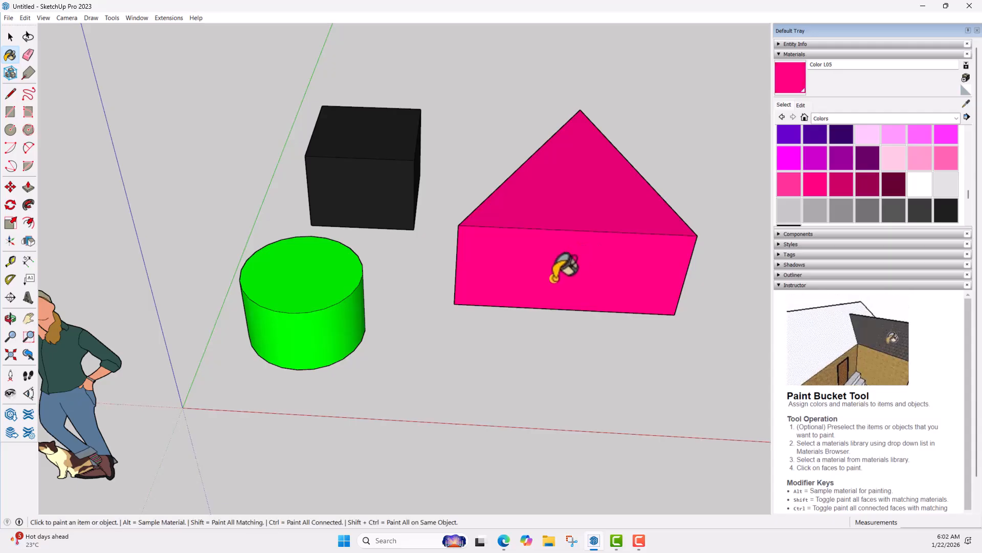
{"action": "left_click", "coordinate": [311, 274]}
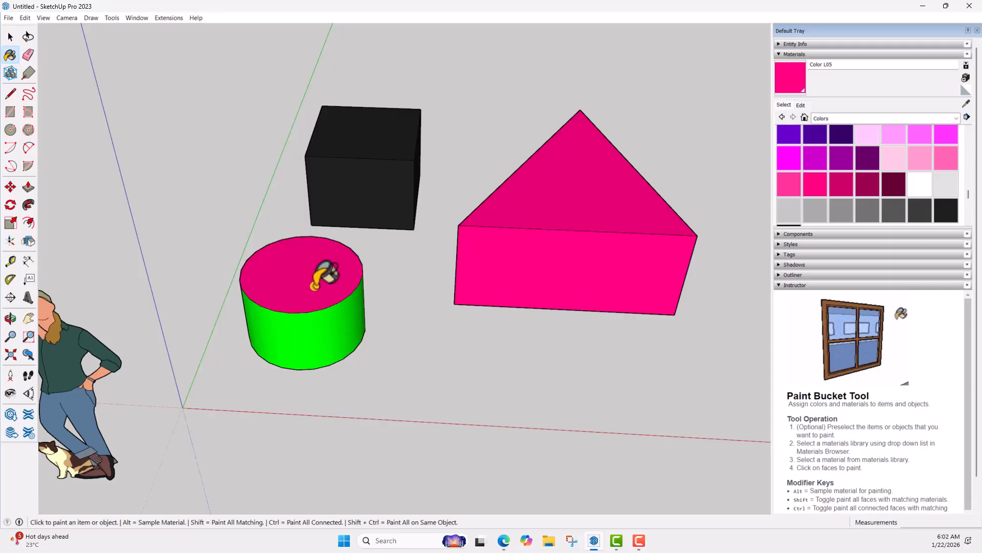
Sample the near-black material from the box and apply it to the cylinder's bottom face
{"action": "mouse_move", "coordinate": [456, 340]}
{"action": "middle_mouse_down"}
{"action": "mouse_move", "coordinate": [401, 317]}
{"action": "mouse_move", "coordinate": [366, 150]}
{"action": "mouse_move", "coordinate": [406, 66]}
{"action": "mouse_move", "coordinate": [597, 210]}
{"action": "mouse_move", "coordinate": [465, 280]}
{"action": "mouse_move", "coordinate": [342, 221]}
{"action": "mouse_move", "coordinate": [333, 102]}
{"action": "mouse_move", "coordinate": [282, 372]}
{"action": "mouse_move", "coordinate": [291, 370]}
{"action": "middle_mouse_up"}
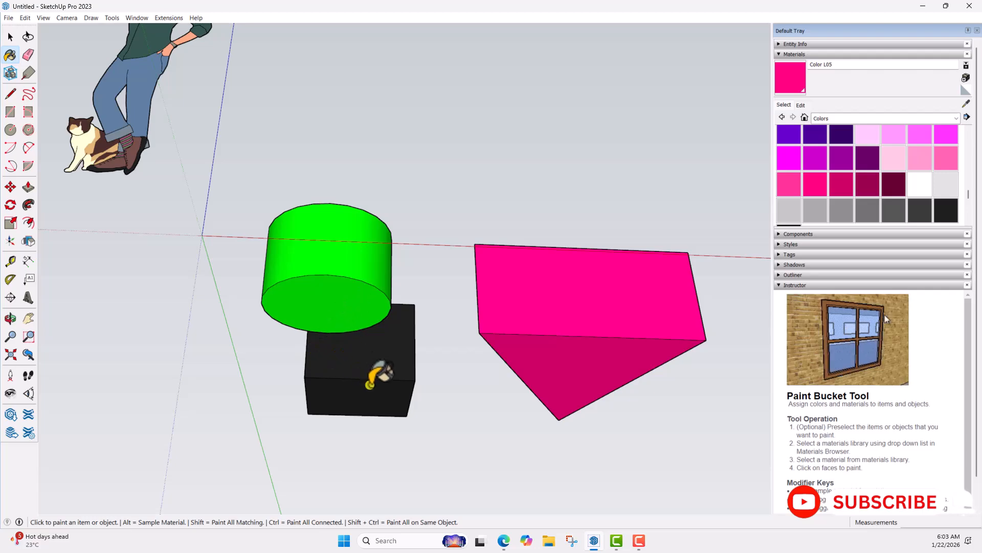
{"action": "key", "text": "alt"}
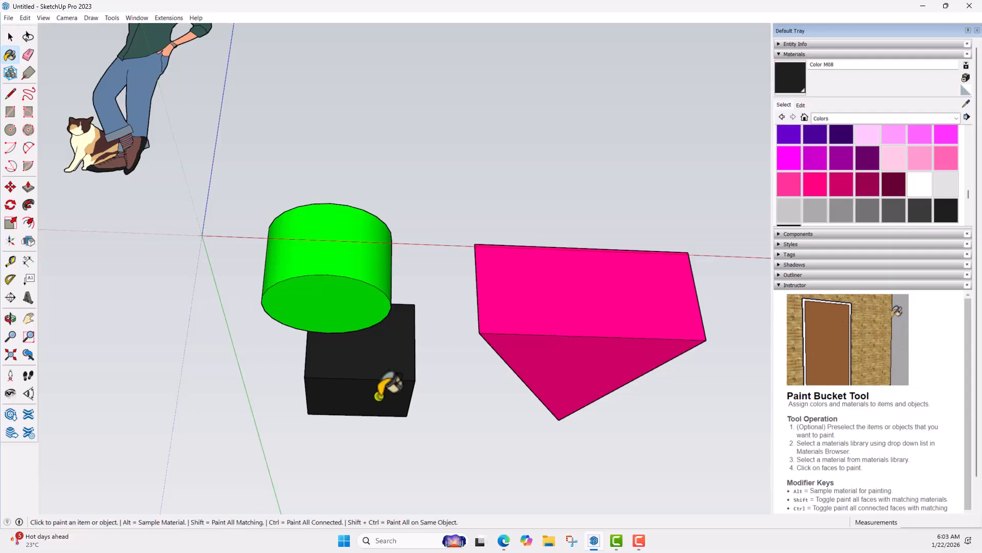
{"action": "left_click", "coordinate": [329, 300]}
{"action": "scroll", "coordinate": [333, 302], "scroll_direction": "down", "scroll_amount": 1}
{"action": "mouse_move", "coordinate": [398, 210]}
{"action": "middle_mouse_down"}
{"action": "mouse_move", "coordinate": [351, 353]}
{"action": "mouse_move", "coordinate": [376, 494]}
{"action": "mouse_move", "coordinate": [397, 494]}
{"action": "mouse_move", "coordinate": [397, 469]}
{"action": "mouse_move", "coordinate": [368, 480]}
{"action": "mouse_move", "coordinate": [317, 481]}
{"action": "mouse_move", "coordinate": [307, 469]}
{"action": "mouse_move", "coordinate": [287, 478]}
{"action": "mouse_move", "coordinate": [285, 504]}
{"action": "mouse_move", "coordinate": [335, 497]}
{"action": "middle_mouse_up"}
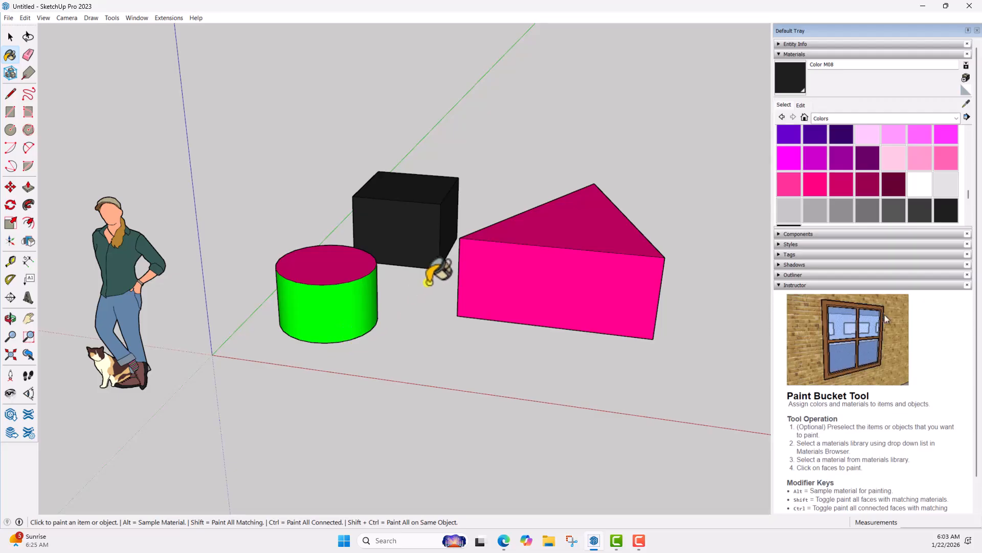
Paint the top and front faces of the triangular prism and the box with yellow Color E05
{"action": "mouse_move", "coordinate": [438, 260]}
{"action": "middle_mouse_down"}
{"action": "mouse_move", "coordinate": [445, 322]}
{"action": "mouse_move", "coordinate": [476, 327]}
{"action": "mouse_move", "coordinate": [465, 320]}
{"action": "mouse_move", "coordinate": [453, 335]}
{"action": "middle_mouse_up"}
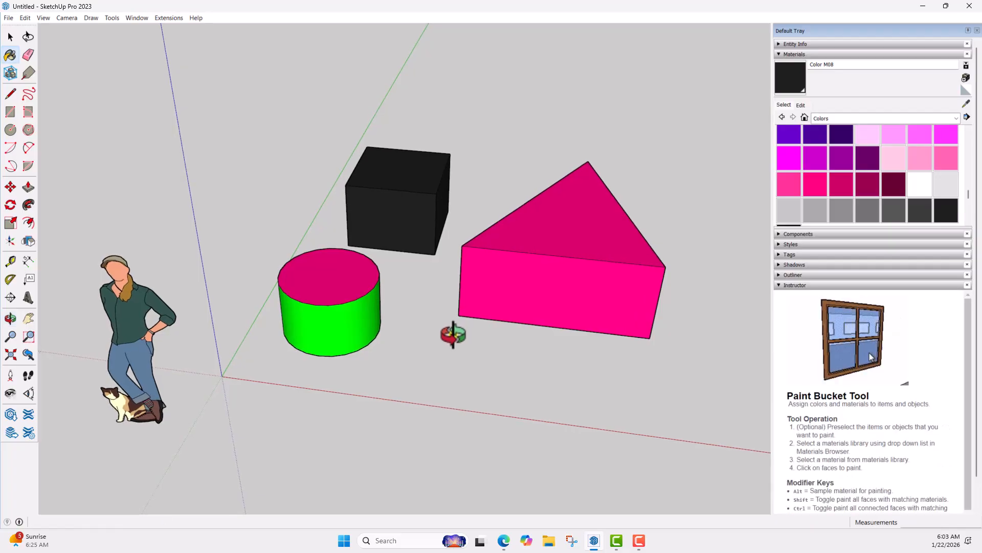
{"action": "middle_click_drag", "start_coordinate": [489, 175], "coordinate": [509, 213]}
{"action": "middle_click_drag", "start_coordinate": [430, 220], "coordinate": [450, 223]}
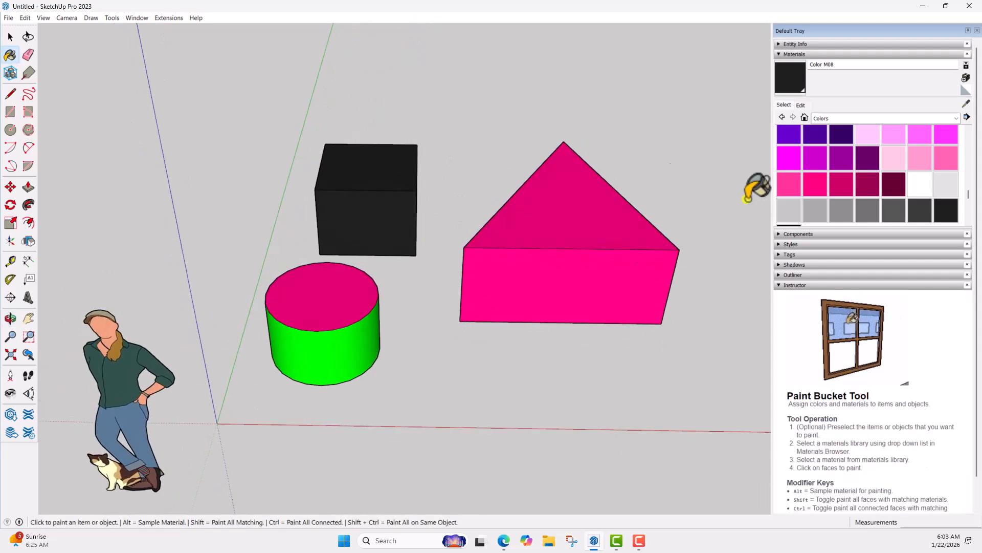
{"action": "middle_click_drag", "start_coordinate": [578, 372], "coordinate": [568, 355]}
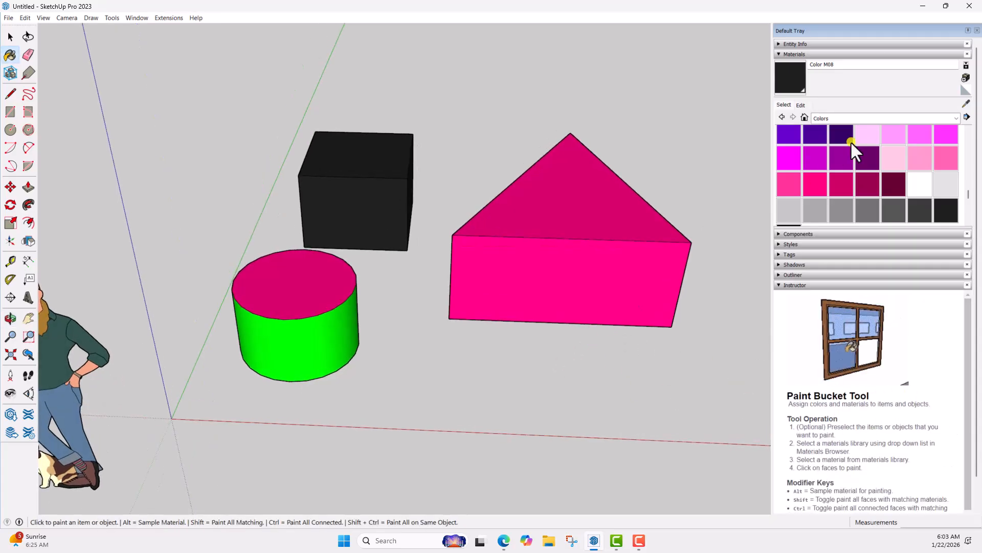
{"action": "scroll", "coordinate": [849, 187], "scroll_direction": "up", "scroll_amount": 5}
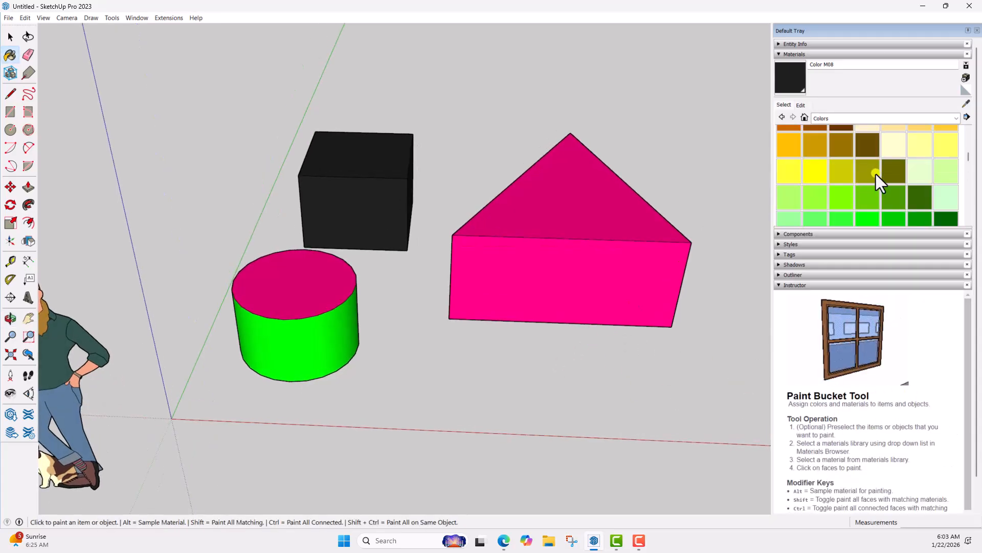
{"action": "left_click", "coordinate": [814, 173]}
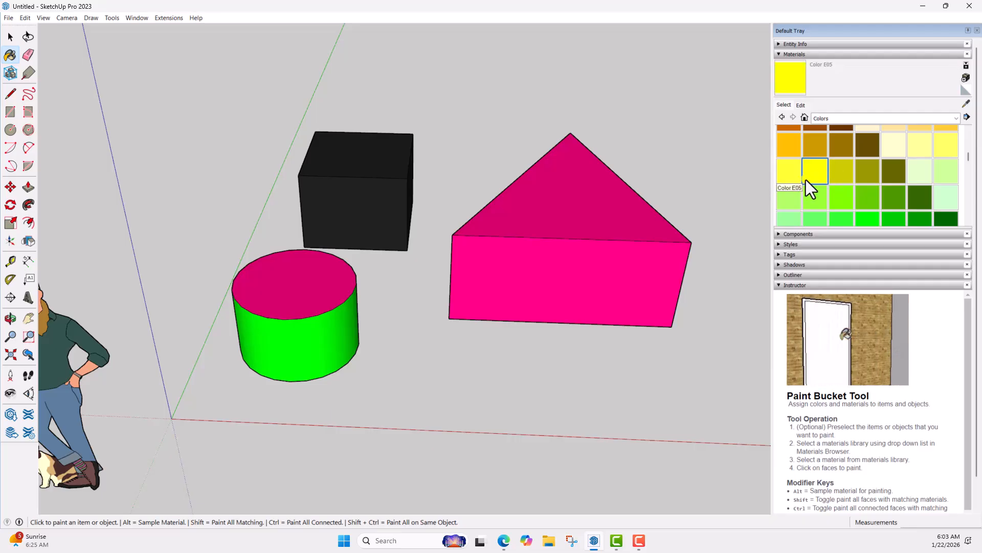
{"action": "left_click", "coordinate": [583, 204]}
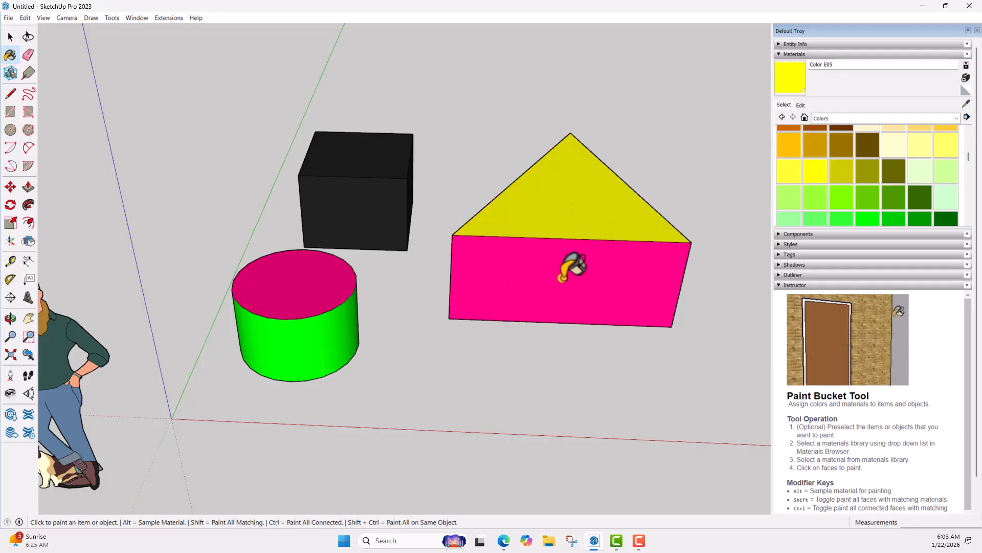
{"action": "left_click", "coordinate": [570, 267]}
{"action": "left_click", "coordinate": [365, 208]}
{"action": "left_click", "coordinate": [379, 145]}
{"action": "middle_click_drag", "start_coordinate": [367, 159], "coordinate": [693, 160]}
Paint the box's front and top faces with the blue Color I05
{"action": "scroll", "coordinate": [945, 192], "scroll_direction": "down", "scroll_amount": 2}
{"action": "scroll", "coordinate": [900, 179], "scroll_direction": "down", "scroll_amount": 5}
{"action": "scroll", "coordinate": [858, 204], "scroll_direction": "up", "scroll_amount": 4}
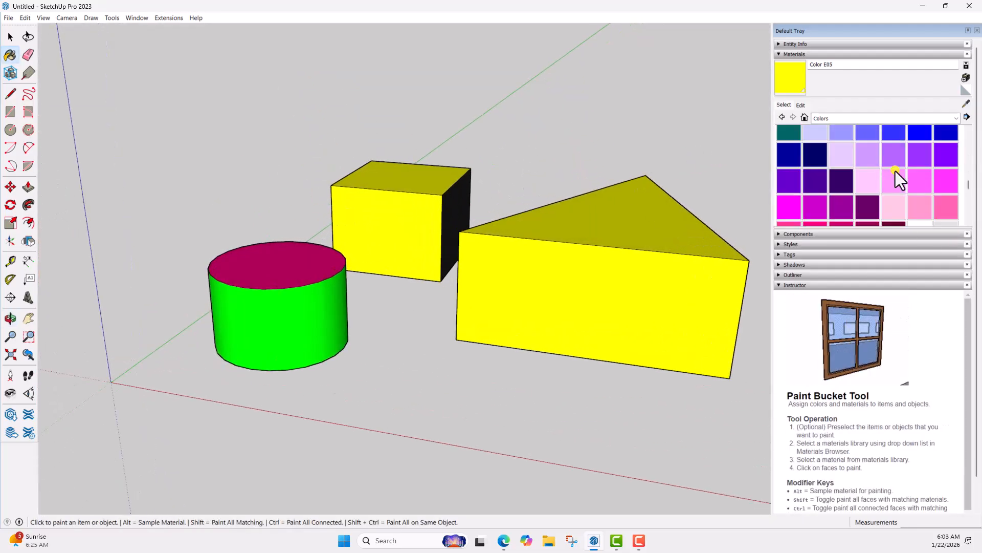
{"action": "left_click", "coordinate": [922, 127]}
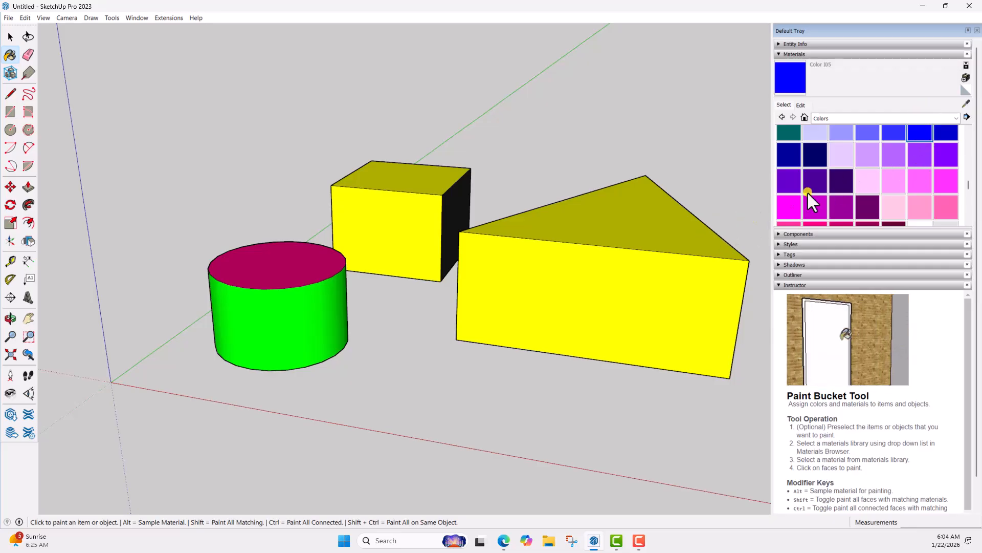
{"action": "left_click", "coordinate": [410, 231]}
{"action": "left_click", "coordinate": [420, 176]}
Apply the blue Color I05 to the top and front faces of the triangular prism and to the cylinder's side and top
{"action": "left_click", "coordinate": [571, 236]}
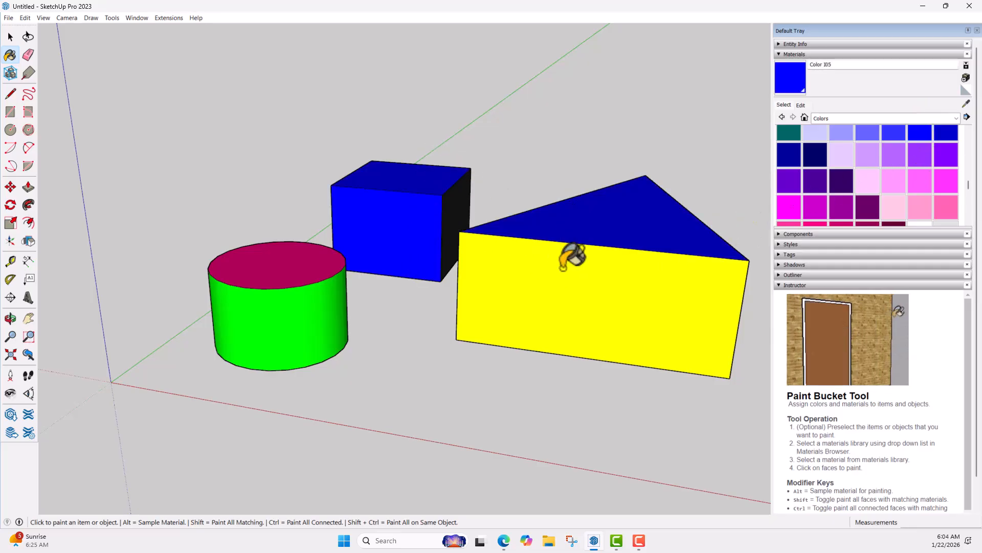
{"action": "left_click", "coordinate": [468, 286]}
{"action": "left_click", "coordinate": [327, 310]}
{"action": "left_click", "coordinate": [289, 262]}
{"action": "mouse_move", "coordinate": [391, 321]}
{"action": "middle_mouse_down"}
{"action": "mouse_move", "coordinate": [413, 144]}
{"action": "mouse_move", "coordinate": [385, 287]}
{"action": "mouse_move", "coordinate": [456, 353]}
{"action": "mouse_move", "coordinate": [593, 278]}
{"action": "mouse_move", "coordinate": [609, 187]}
{"action": "mouse_move", "coordinate": [599, 165]}
{"action": "mouse_move", "coordinate": [609, 154]}
{"action": "middle_mouse_up"}
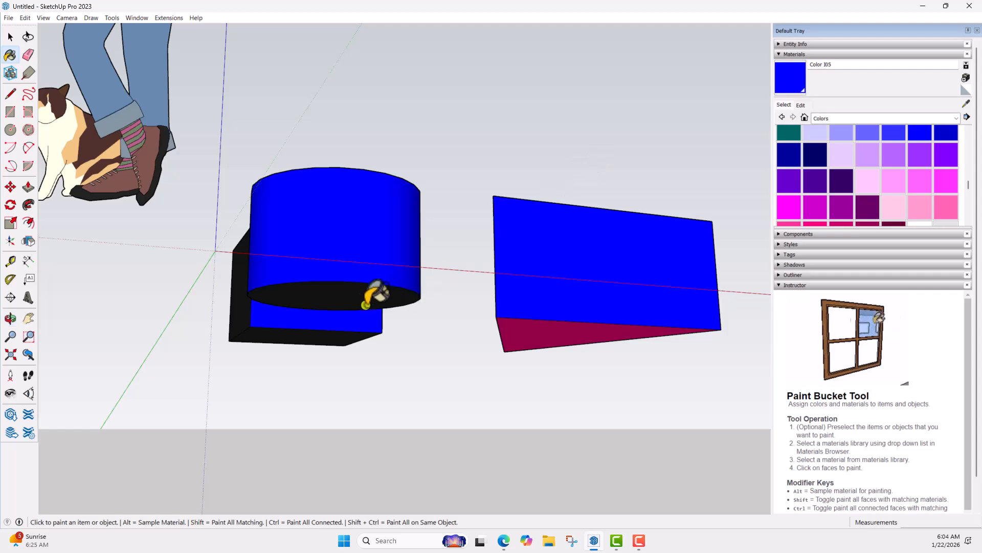
{"action": "mouse_move", "coordinate": [575, 333]}
{"action": "middle_mouse_down"}
{"action": "mouse_move", "coordinate": [491, 226]}
{"action": "mouse_move", "coordinate": [459, 357]}
{"action": "mouse_move", "coordinate": [368, 453]}
{"action": "mouse_move", "coordinate": [392, 445]}
{"action": "middle_mouse_up"}
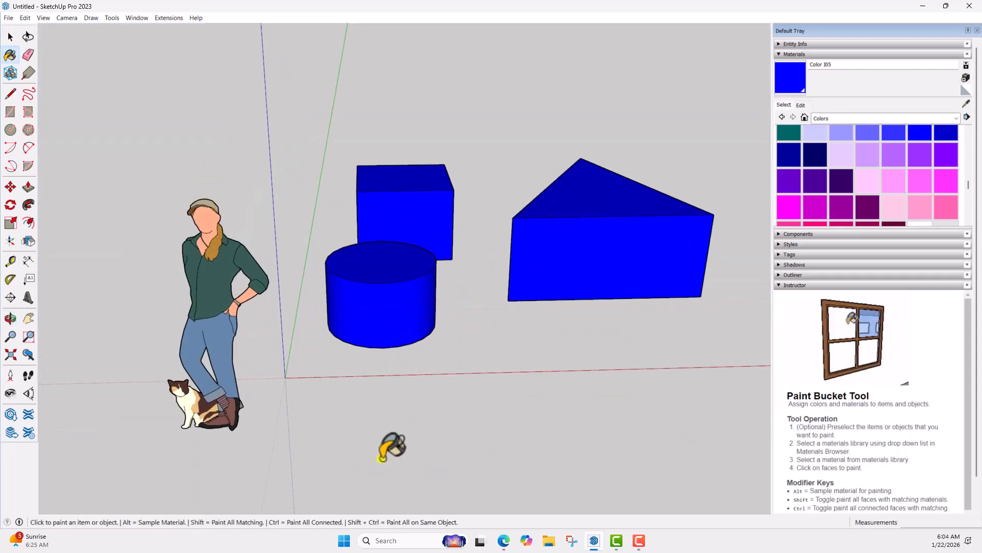